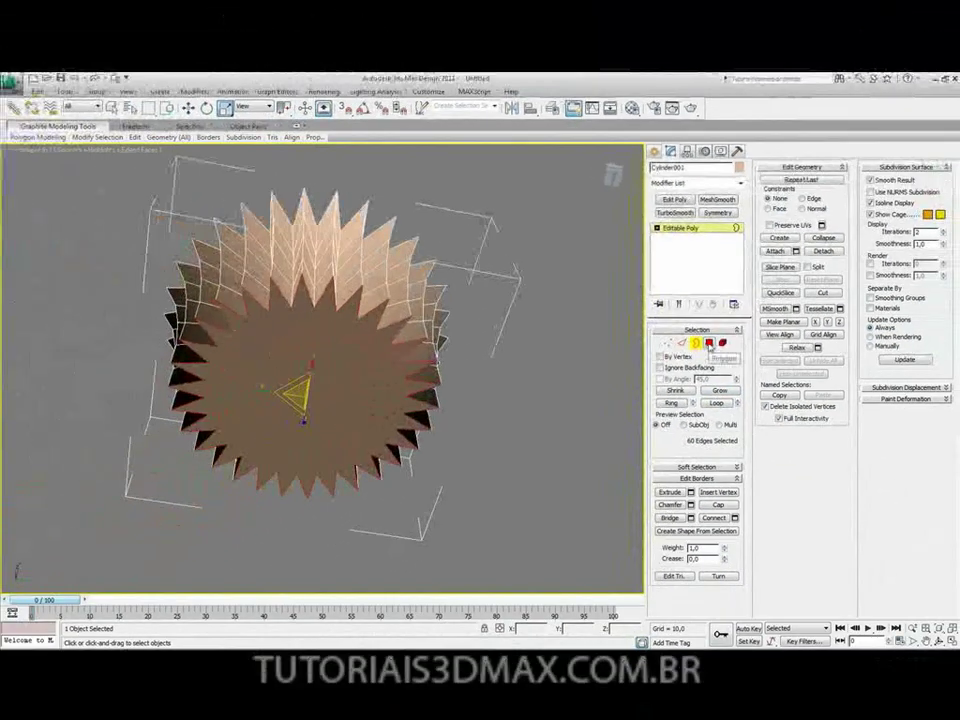
Inset the cup's star-shaped bottom polygon repeatedly until only a small central polygon remains.
{"action": "left_click", "coordinate": [711, 405]}
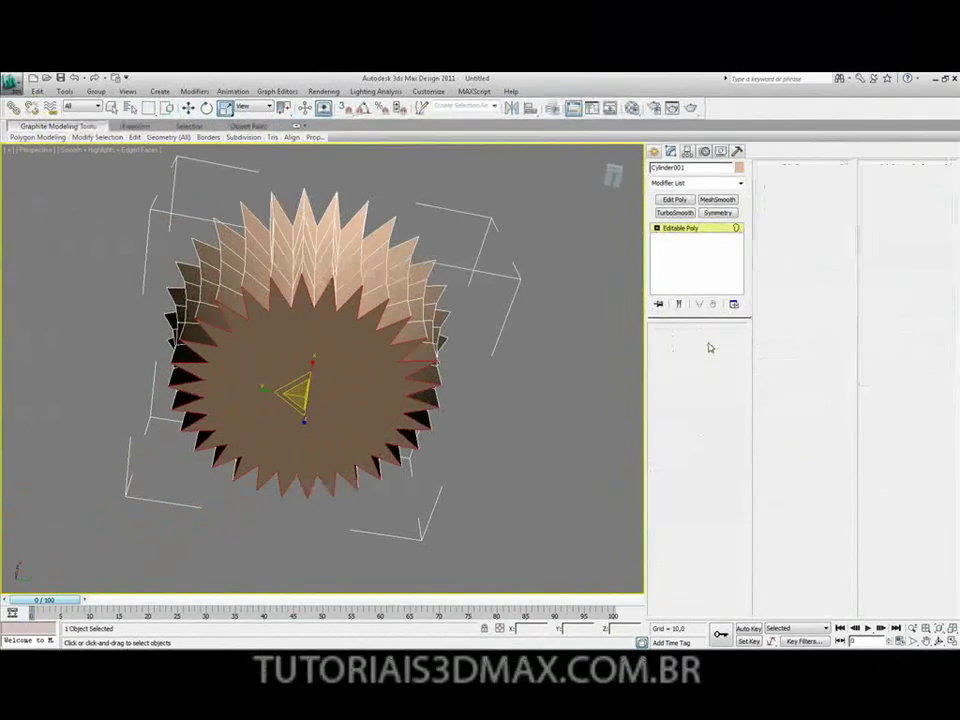
{"action": "left_click", "coordinate": [336, 422]}
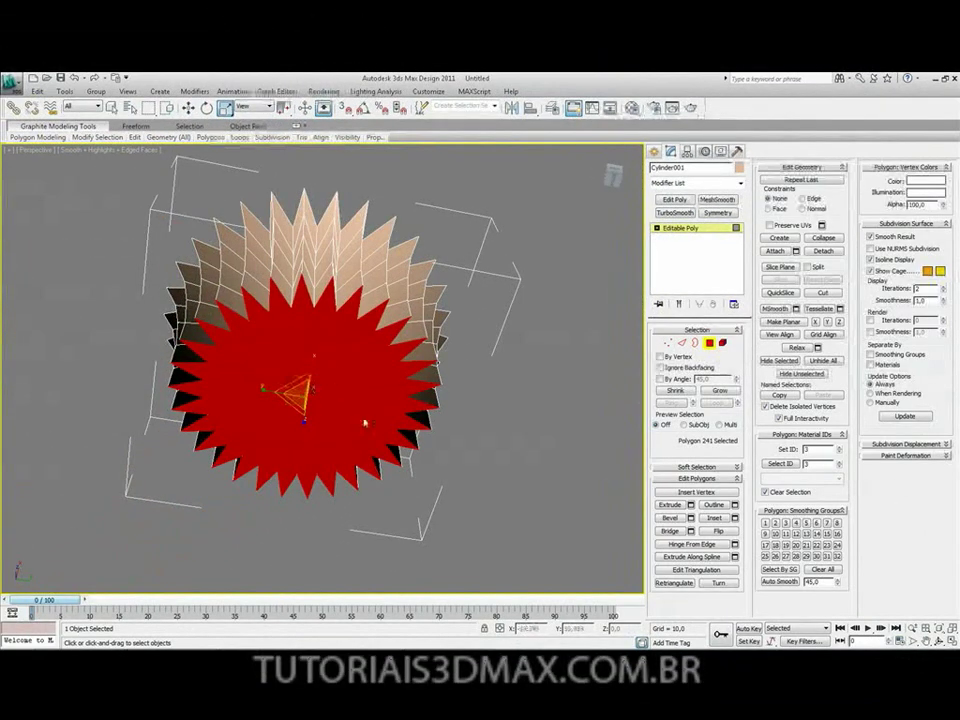
{"action": "left_click", "coordinate": [714, 518]}
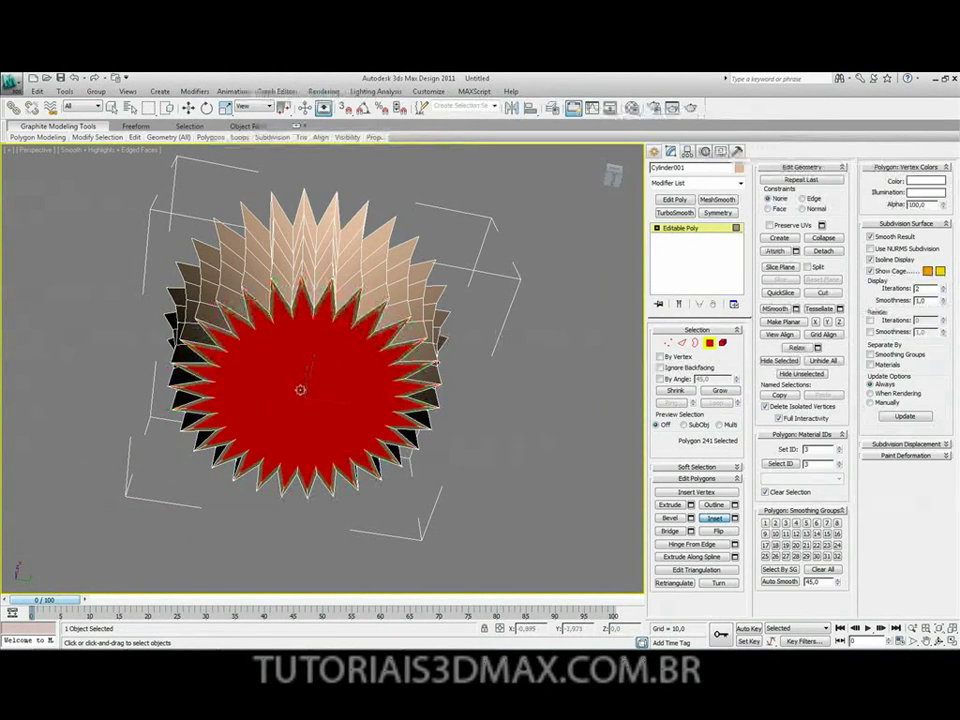
{"action": "left_click_drag", "start_coordinate": [300, 386], "coordinate": [300, 395]}
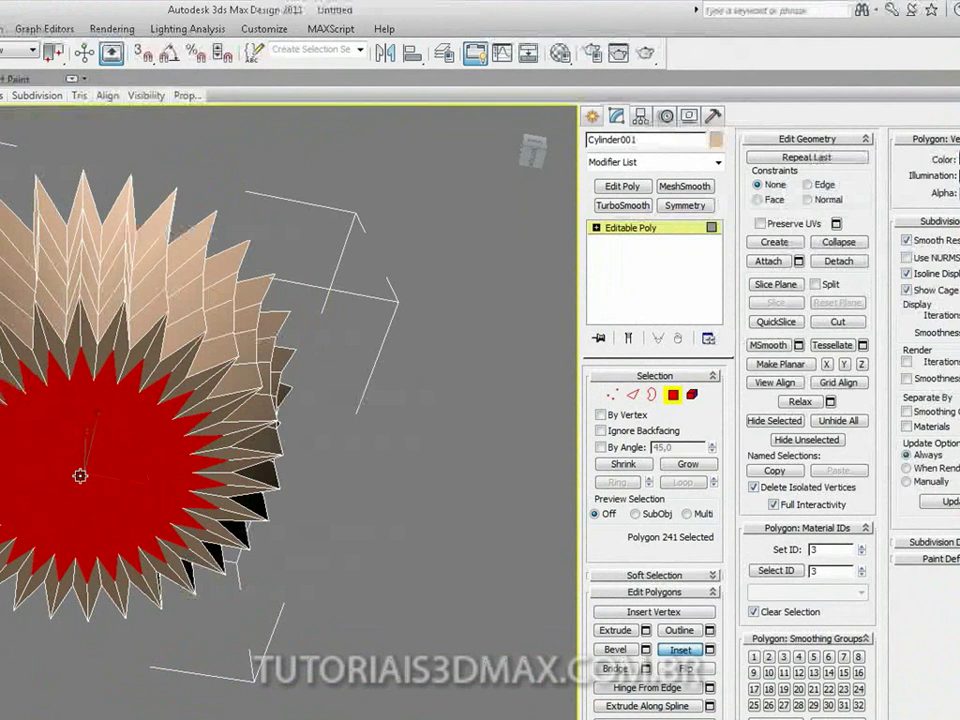
{"action": "left_click_drag", "start_coordinate": [66, 453], "coordinate": [67, 494]}
{"action": "middle_click_drag", "start_coordinate": [68, 494], "coordinate": [51, 517], "text": "alt"}
Turn on NURMS subdivision for the cup, leave polygon editing and inspect the smoothed shape from below and above.
{"action": "left_click", "coordinate": [907, 257]}
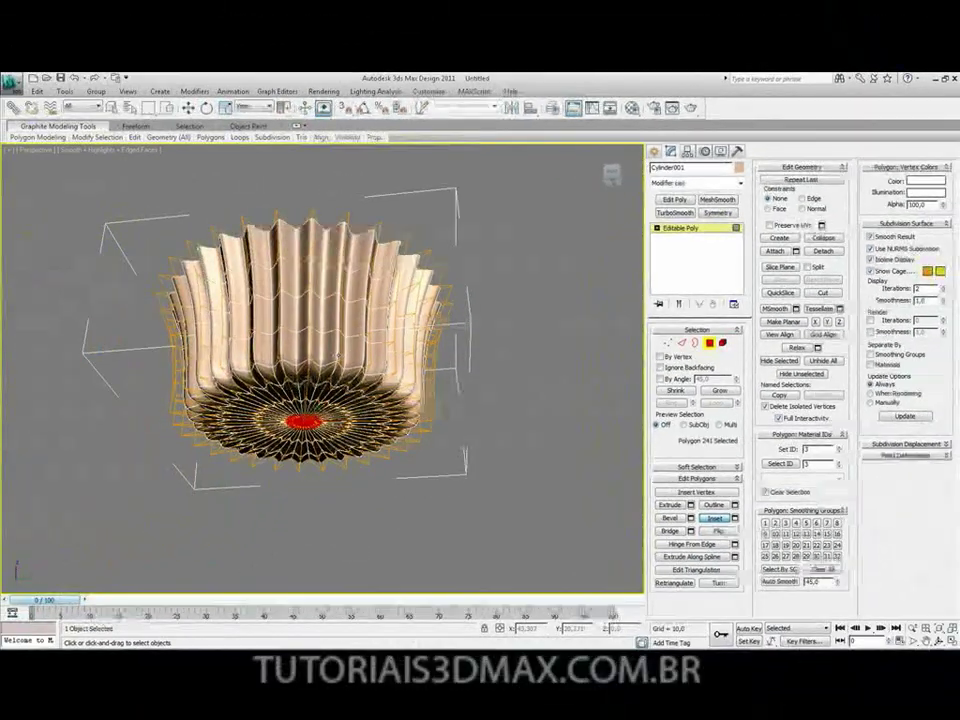
{"action": "middle_click_drag", "start_coordinate": [330, 370], "coordinate": [534, 317], "text": "alt"}
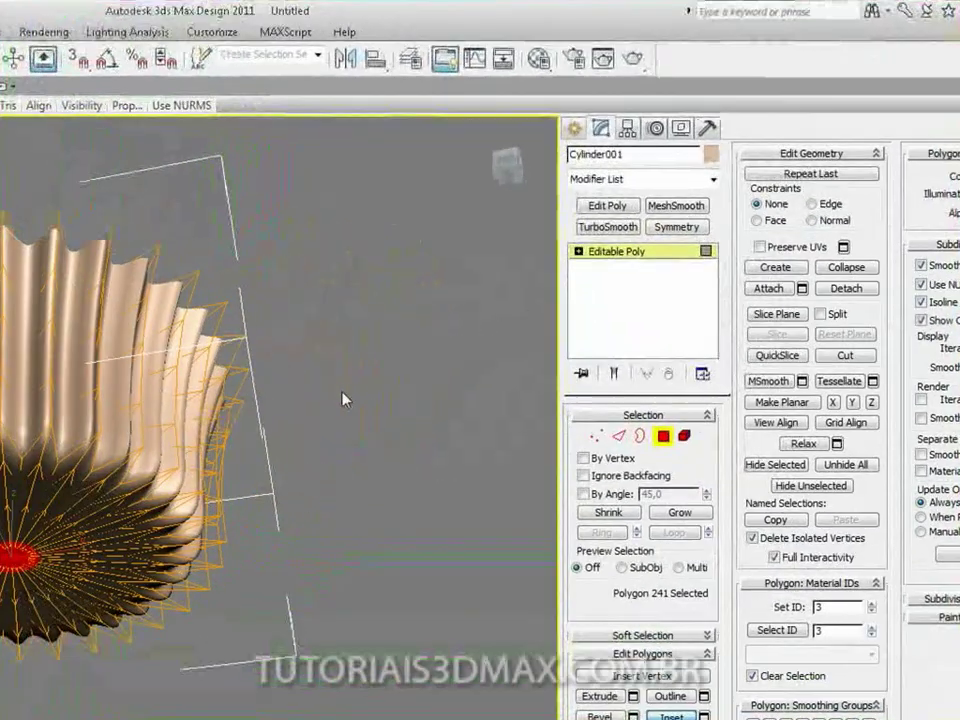
{"action": "left_click", "coordinate": [663, 437]}
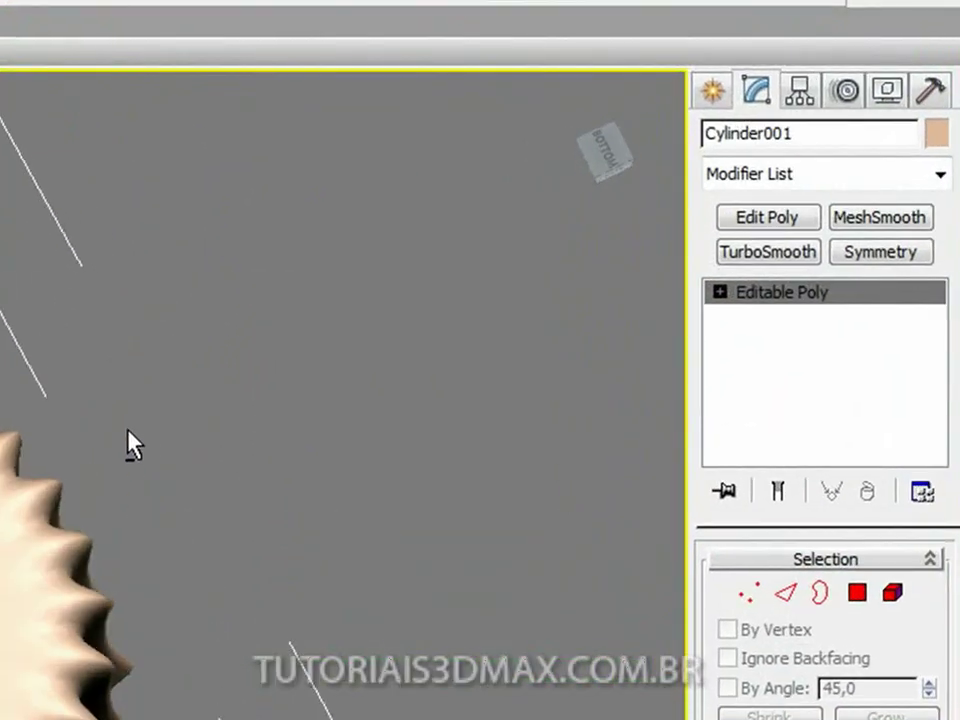
{"action": "middle_click_drag", "start_coordinate": [133, 445], "coordinate": [101, 604], "text": "alt"}
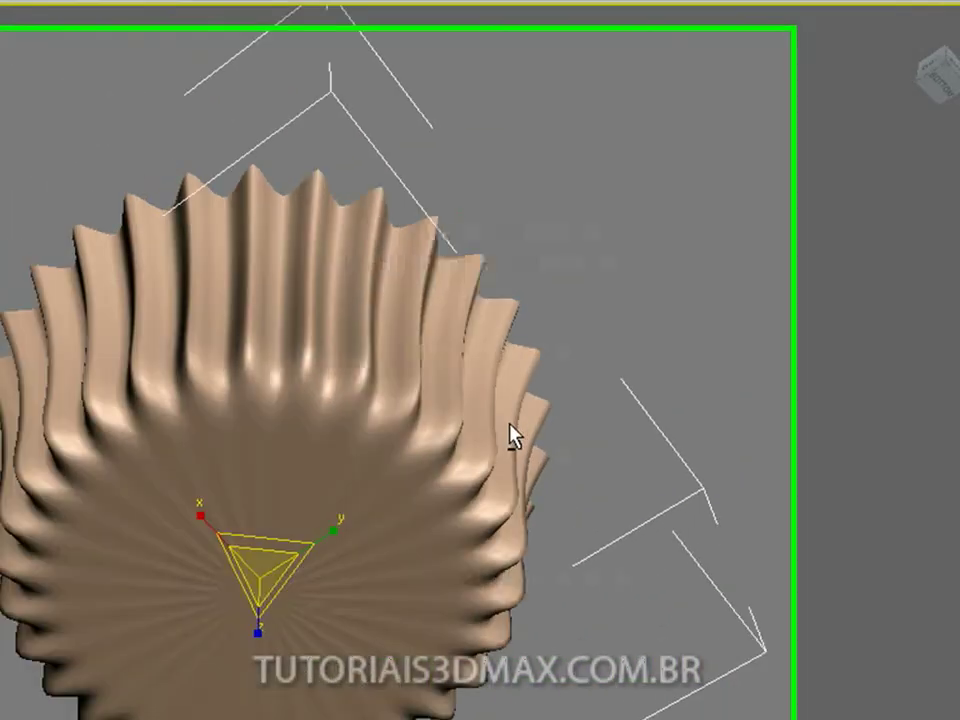
{"action": "middle_click_drag", "start_coordinate": [510, 437], "coordinate": [588, 393], "text": "alt"}
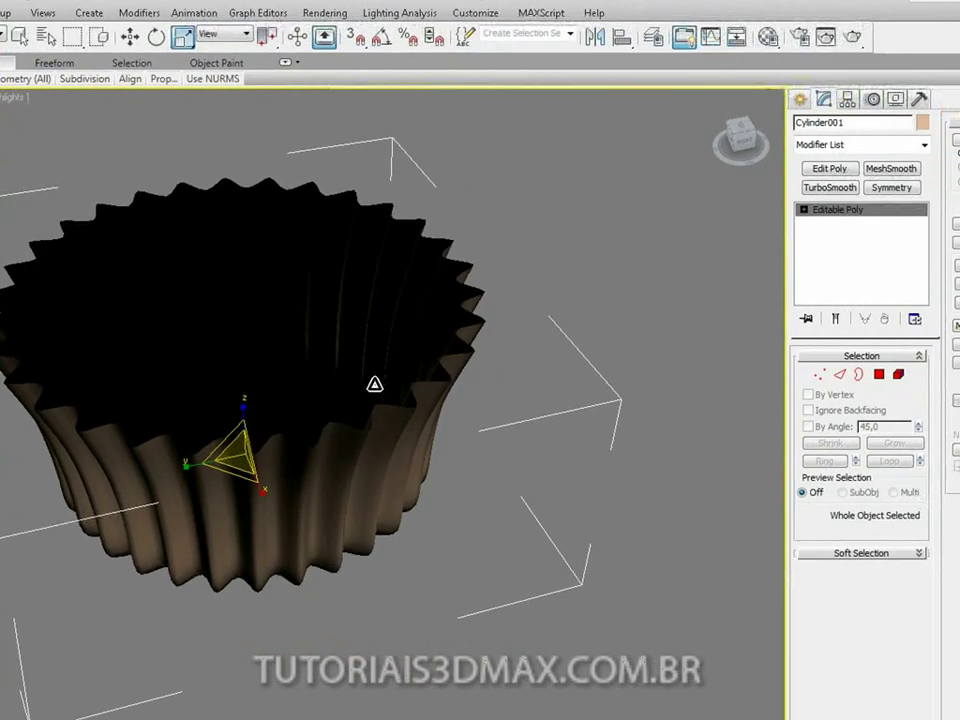
Name the first material slot forminha in the Material Editor and assign it to the cup.
{"action": "key", "text": "m"}
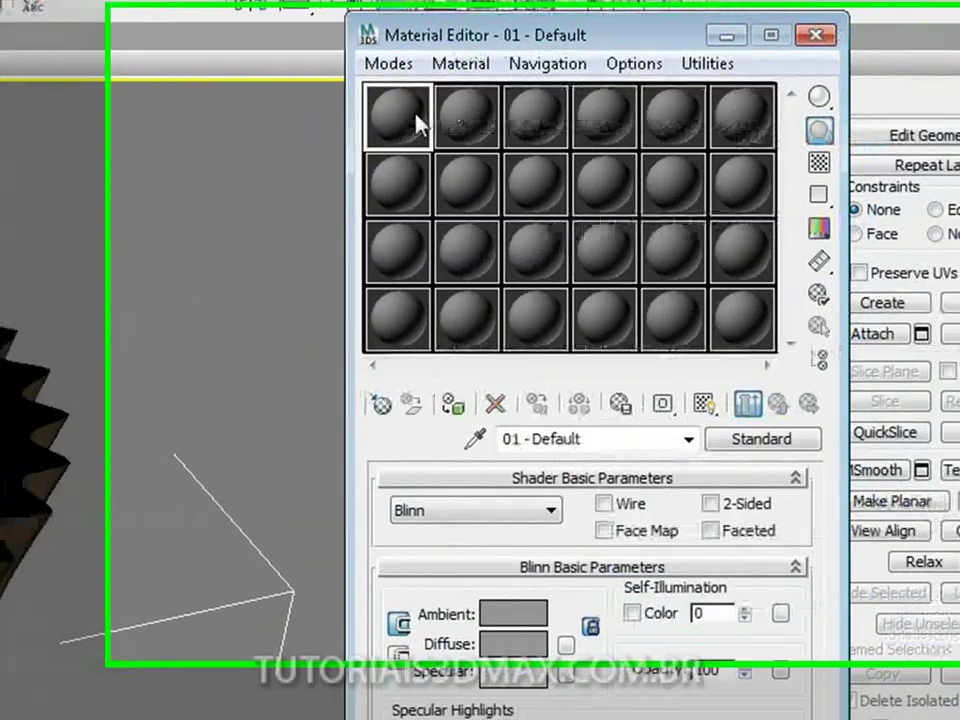
{"action": "left_click", "coordinate": [621, 434]}
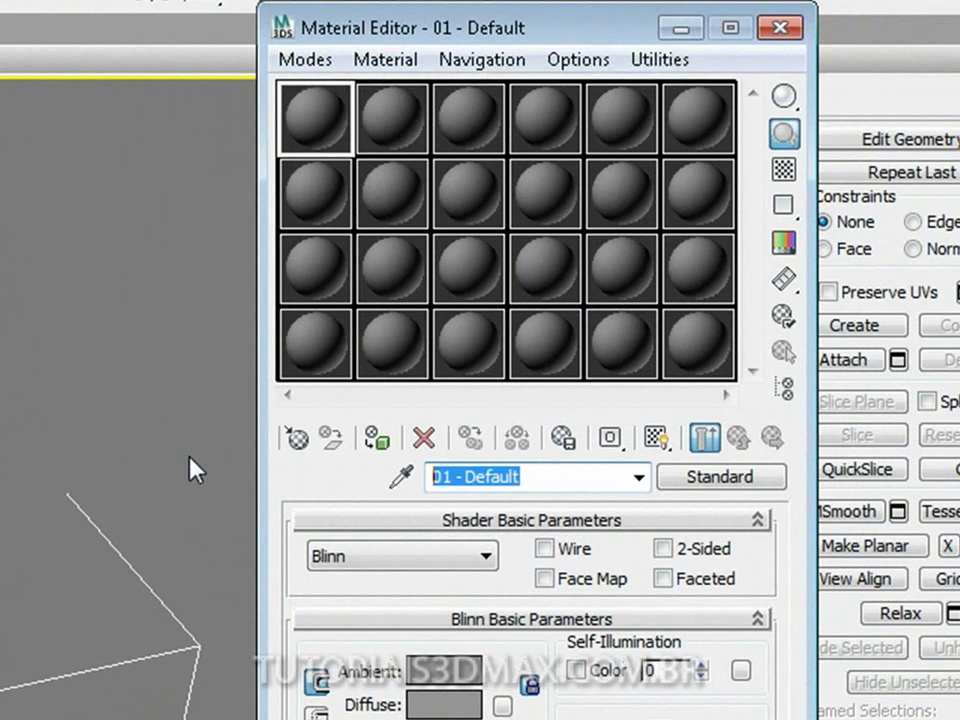
{"action": "type", "text": "for"}
{"action": "type", "text": "minha"}
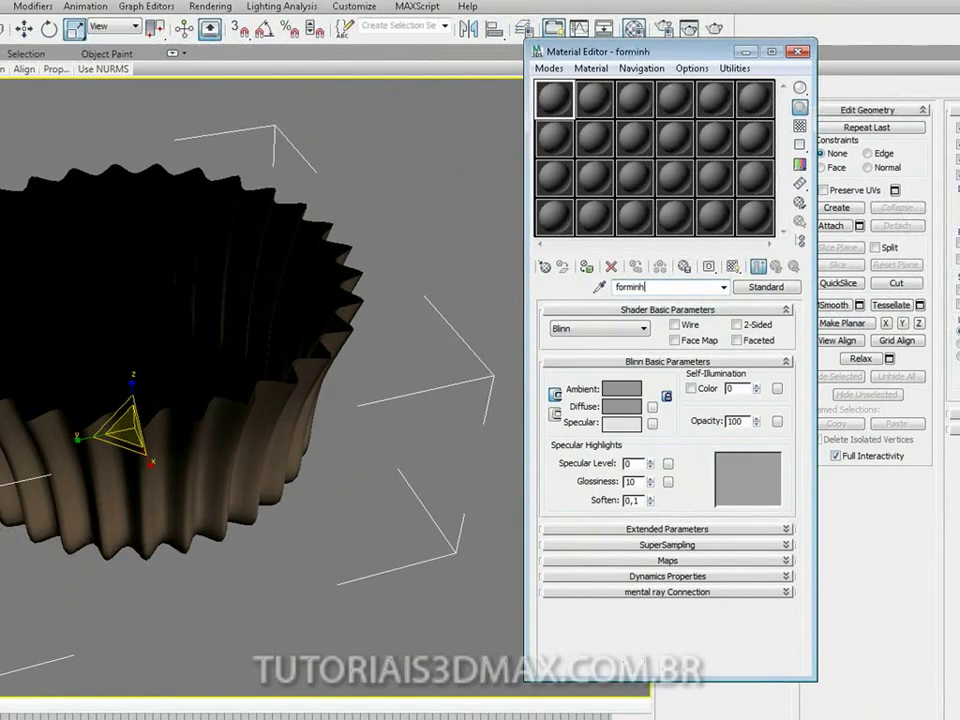
{"action": "left_click_drag", "start_coordinate": [563, 102], "coordinate": [350, 384]}
Check the liner's pink in the cupcake reference photo and set forminha's ambient and diffuse colour to RGB 253, 158, 151.
{"action": "key", "text": "alt+Tab"}
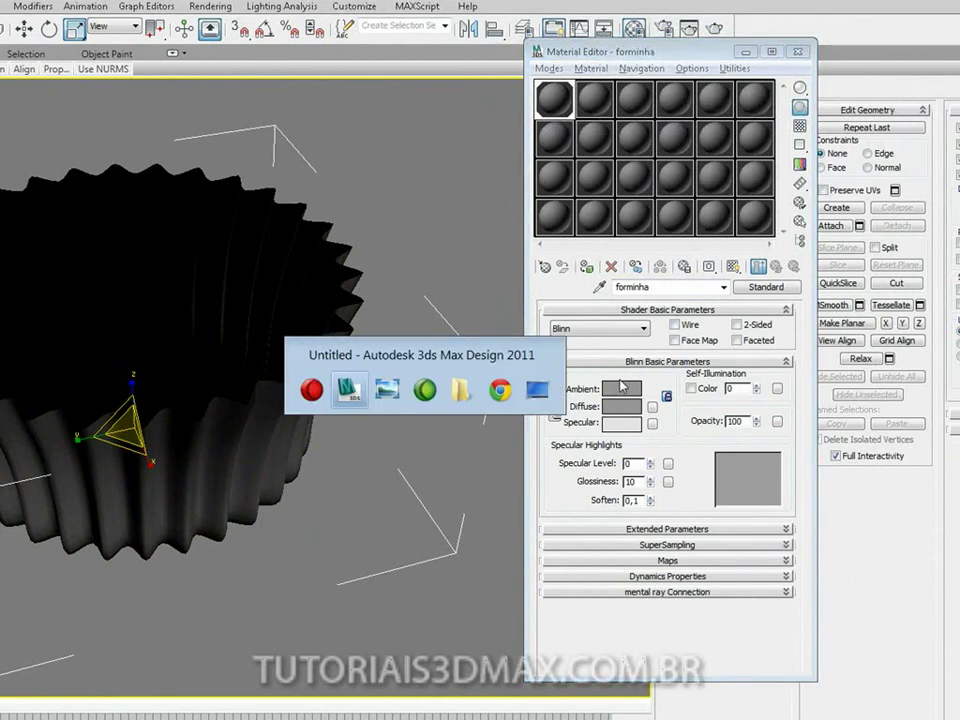
{"action": "key", "text": "alt+Tab"}
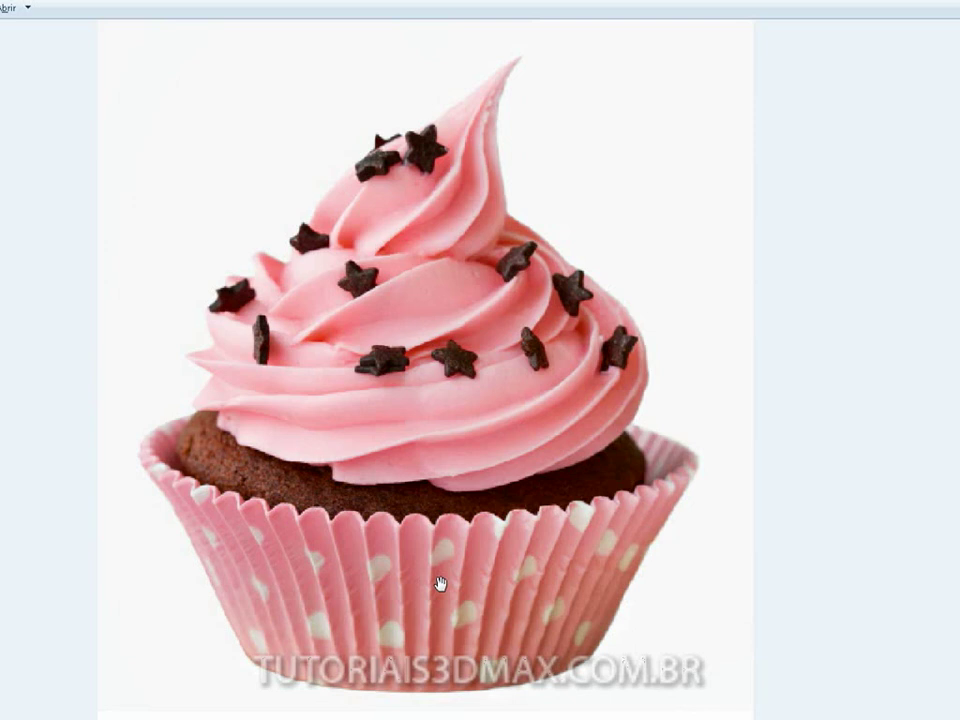
{"action": "key", "text": "alt+Tab"}
{"action": "left_click", "coordinate": [620, 389]}
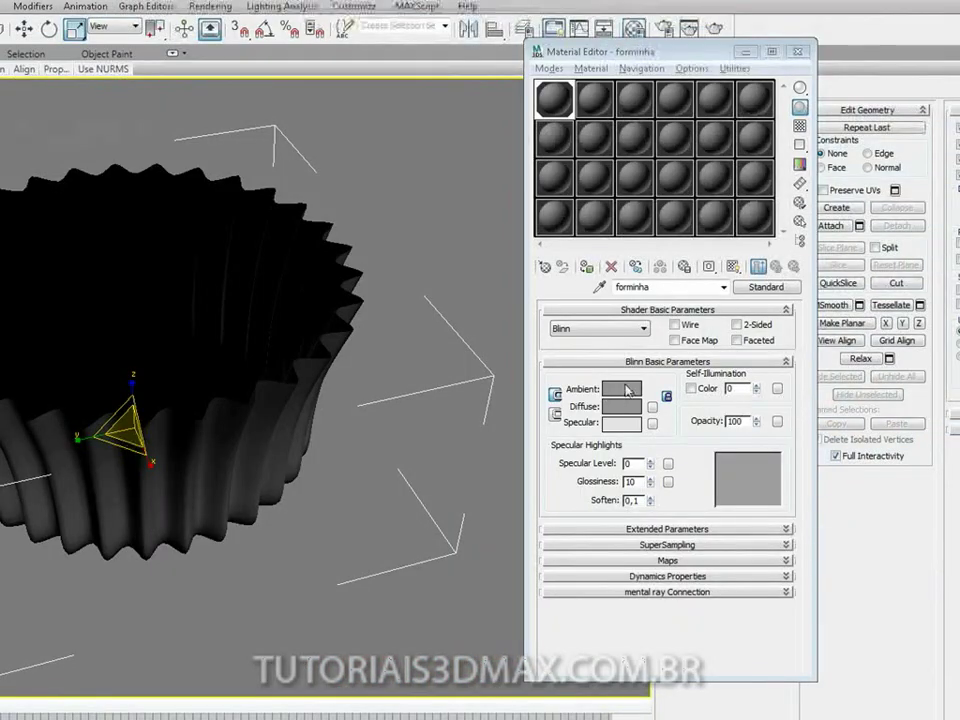
{"action": "left_click_drag", "start_coordinate": [166, 125], "coordinate": [67, 183]}
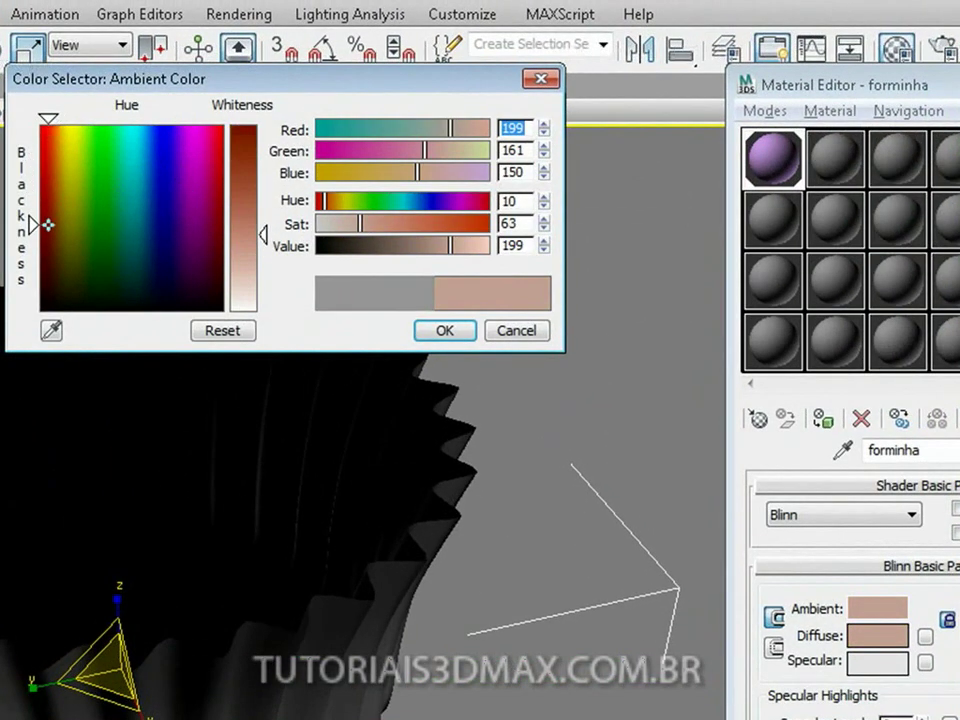
{"action": "left_click_drag", "start_coordinate": [48, 225], "coordinate": [42, 127]}
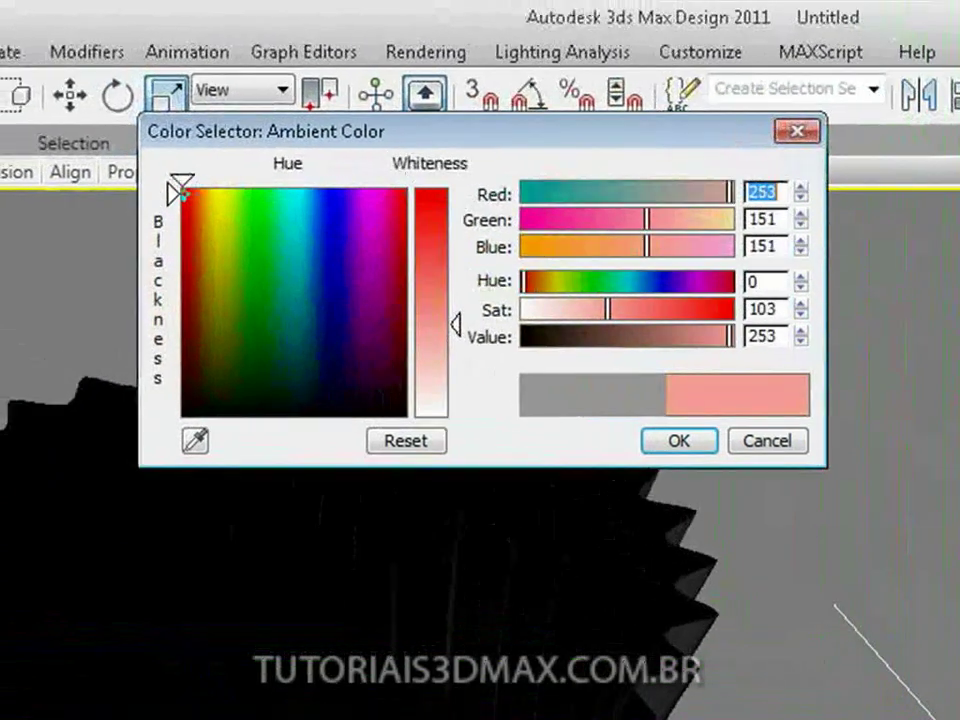
{"action": "left_click_drag", "start_coordinate": [183, 193], "coordinate": [186, 193]}
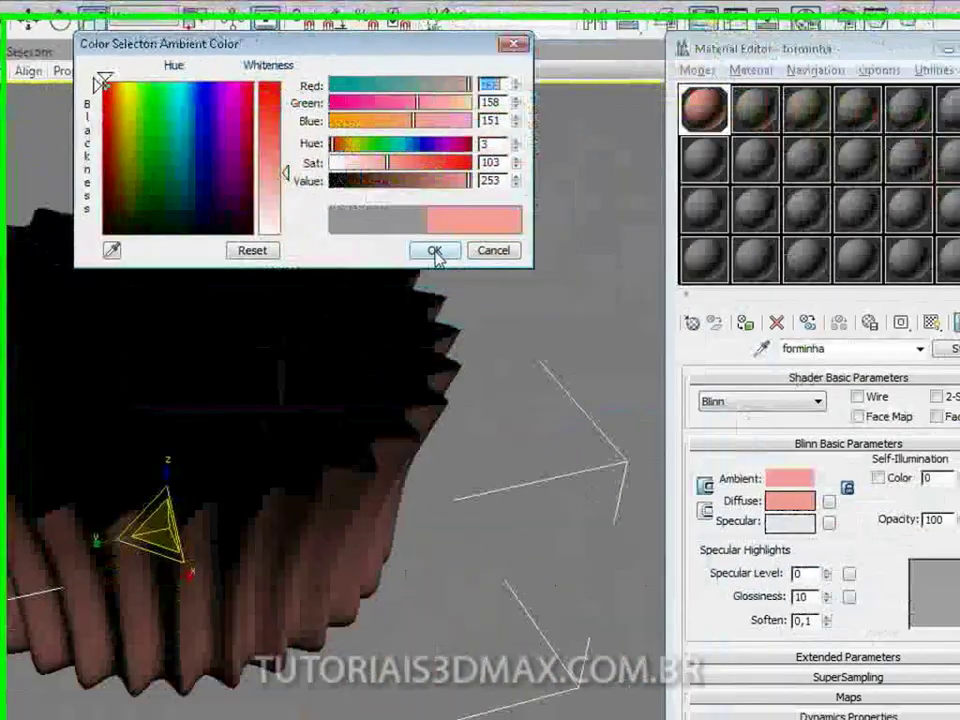
{"action": "left_click", "coordinate": [679, 440]}
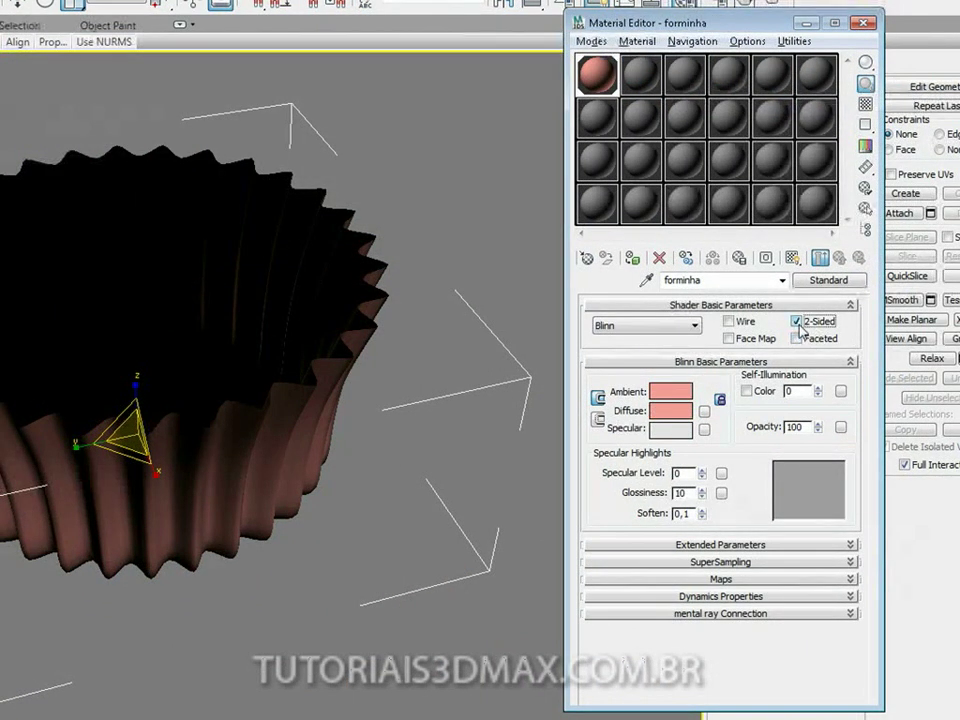
Make the forminha material 2-Sided and render the perspective view of the cup's inside.
{"action": "left_click", "coordinate": [800, 326]}
{"action": "mouse_move", "coordinate": [300, 380]}
{"action": "middle_mouse_down", "text": "alt"}
{"action": "mouse_move", "coordinate": [300, 340]}
{"action": "mouse_move", "coordinate": [300, 380]}
{"action": "middle_mouse_up", "text": "alt"}
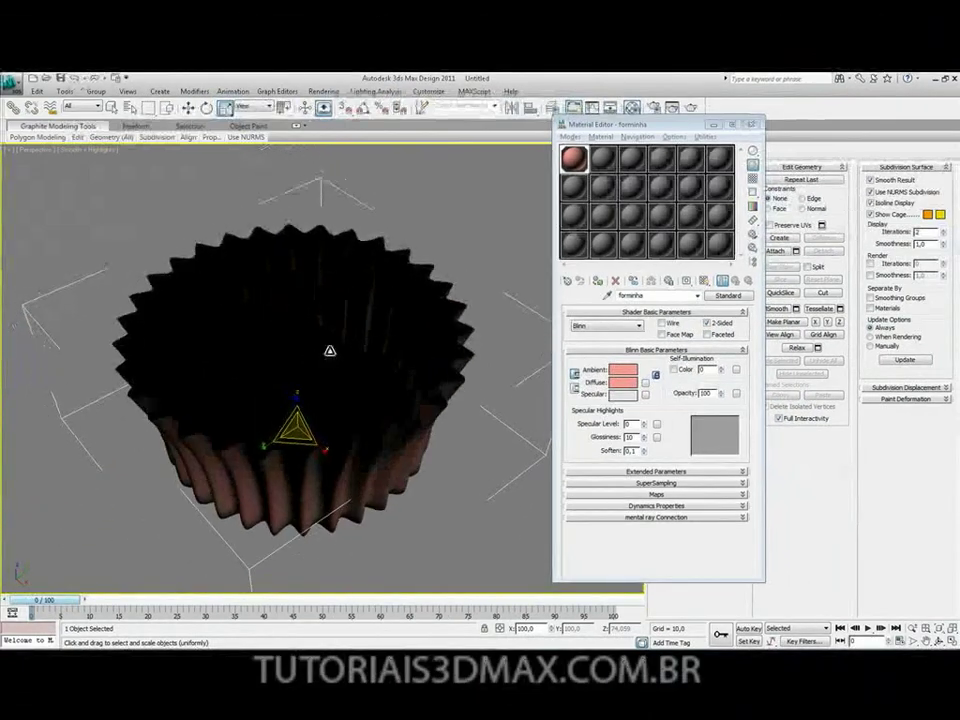
{"action": "left_click", "coordinate": [690, 107]}
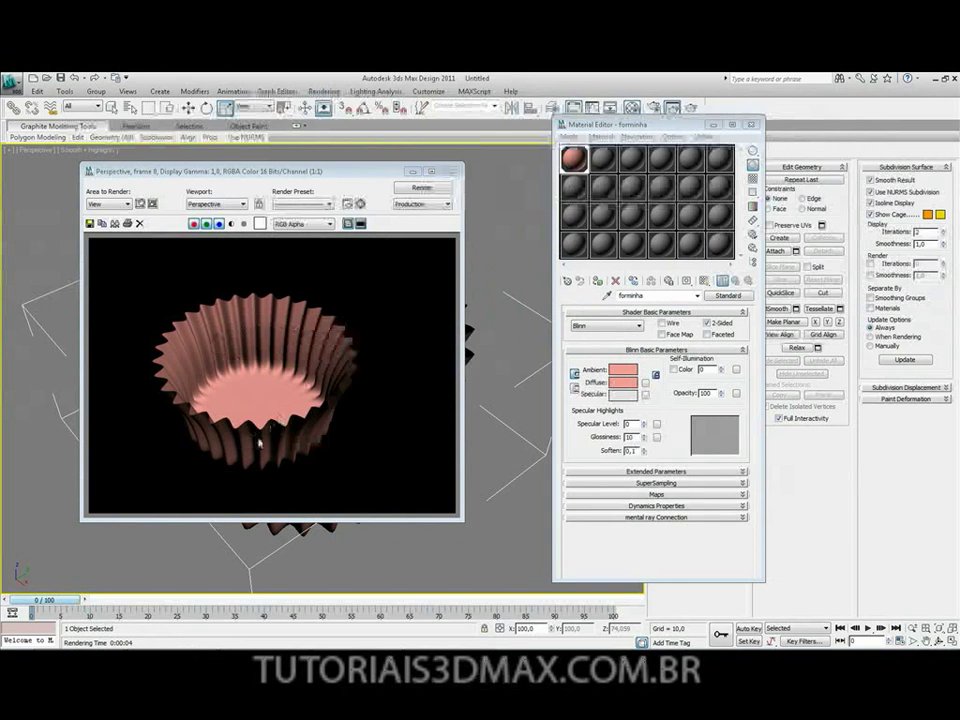
{"action": "left_click", "coordinate": [450, 173]}
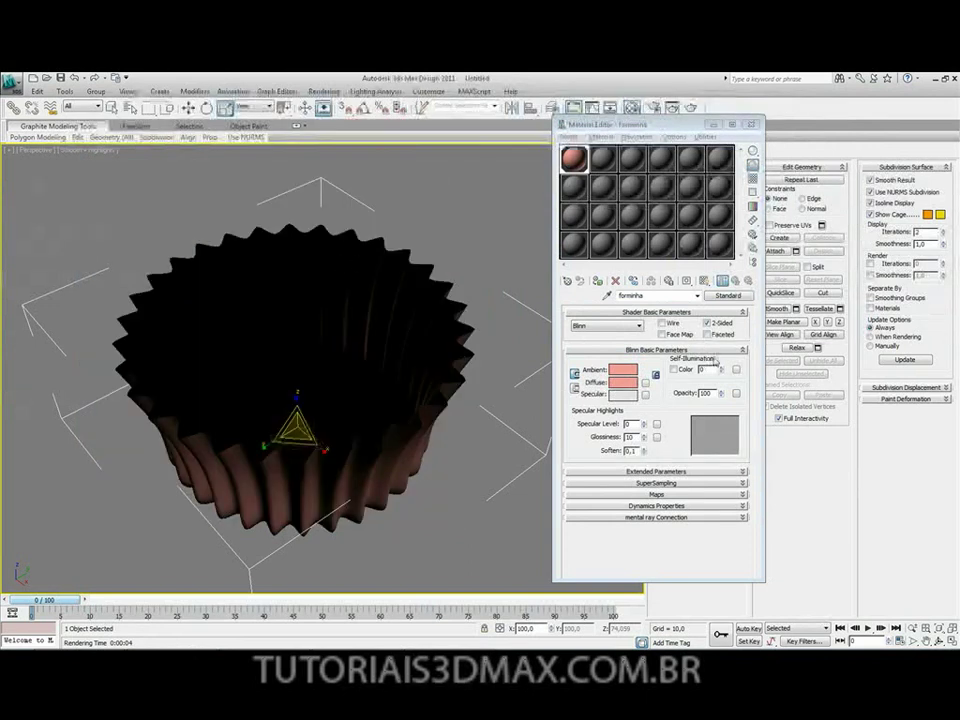
Render the cup once with forminha's 2-Sided option off, and turn the option back on.
{"action": "left_click", "coordinate": [706, 323]}
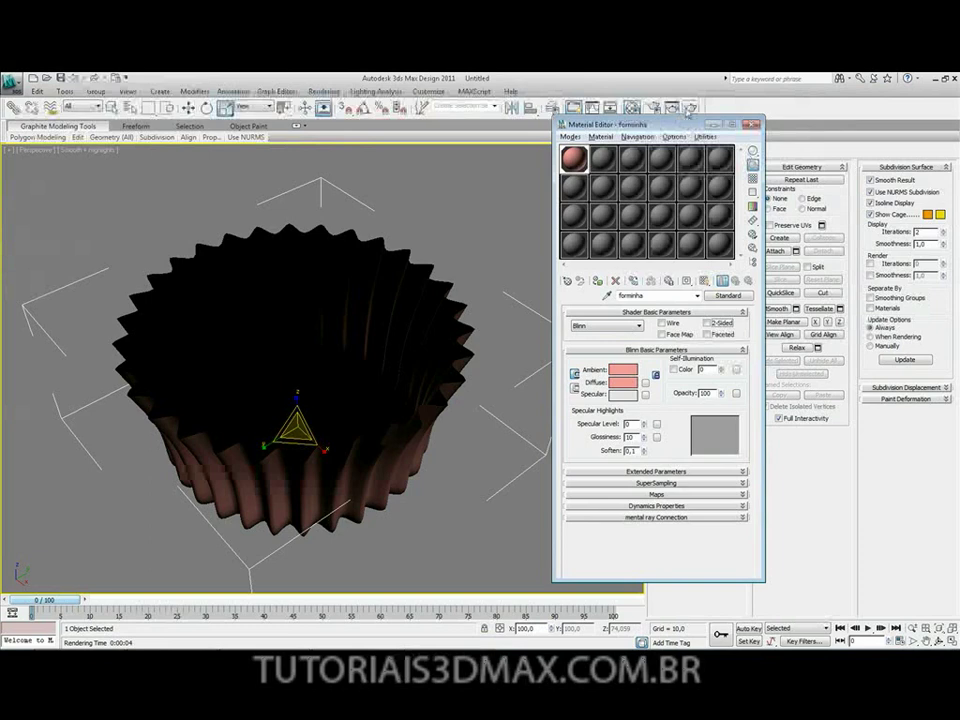
{"action": "left_click", "coordinate": [689, 108]}
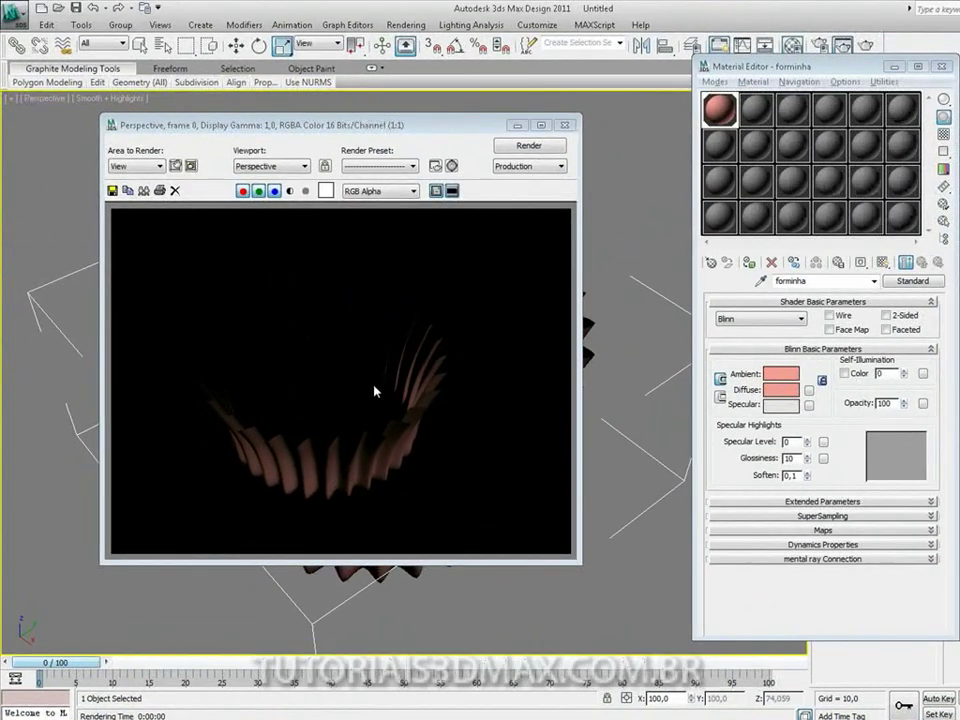
{"action": "left_click", "coordinate": [885, 315]}
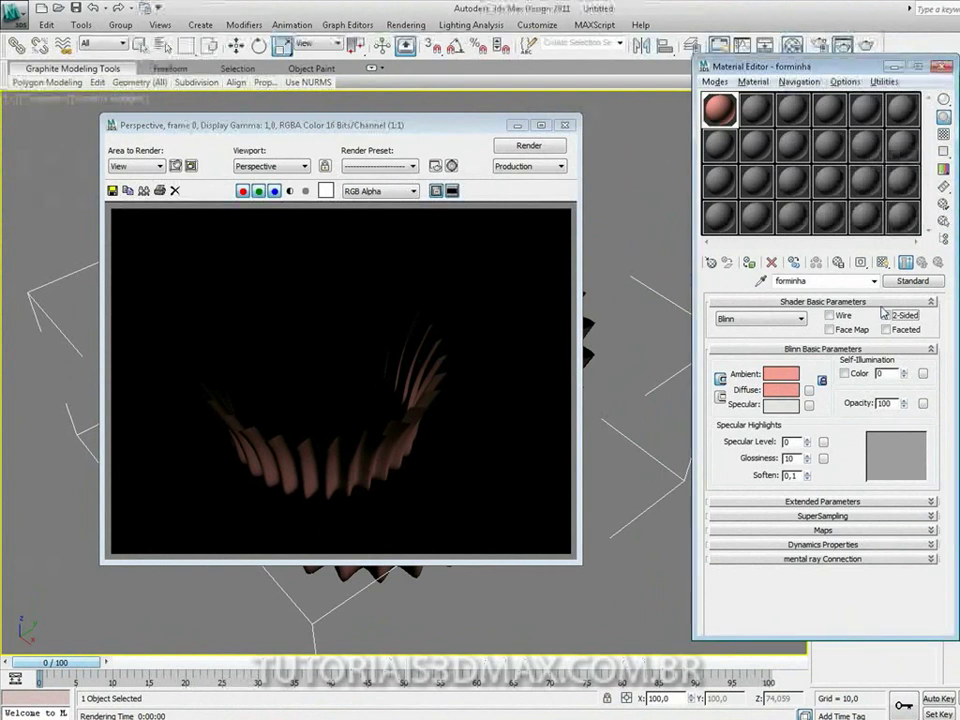
Clone the one-sided render, render again with 2-Sided on, compare both images side by side and close them.
{"action": "left_click_drag", "start_coordinate": [330, 125], "coordinate": [244, 104]}
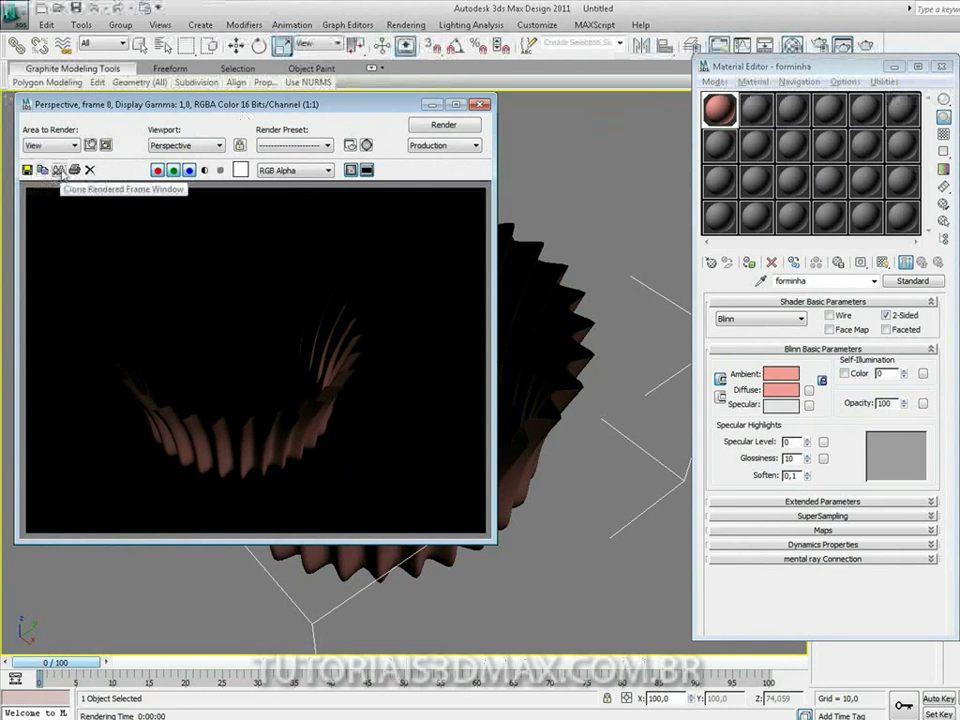
{"action": "left_click", "coordinate": [59, 170]}
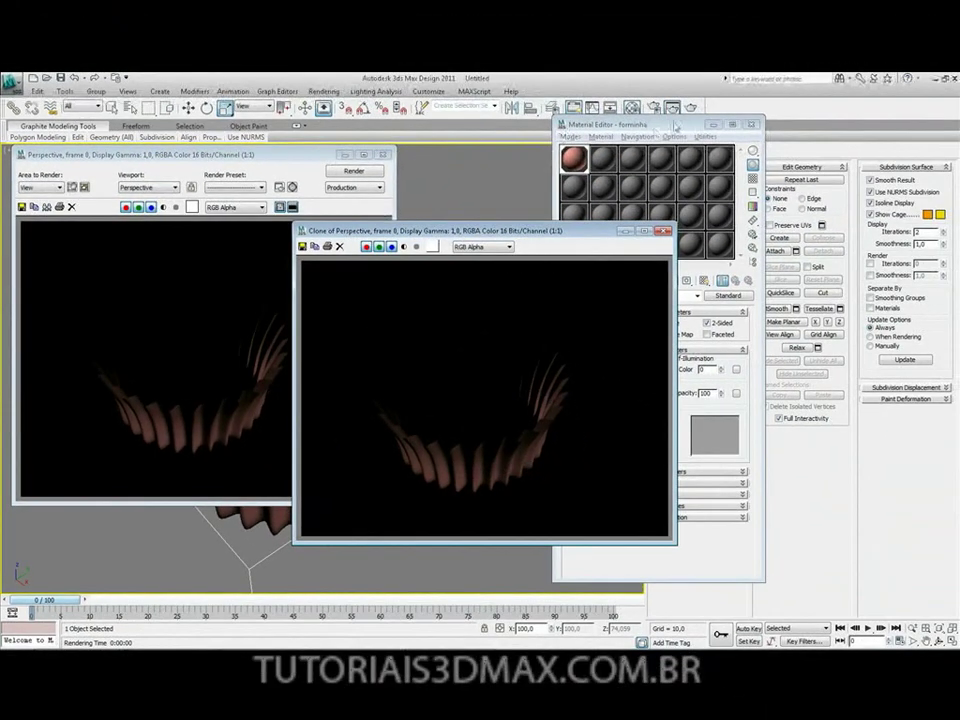
{"action": "left_click", "coordinate": [690, 107]}
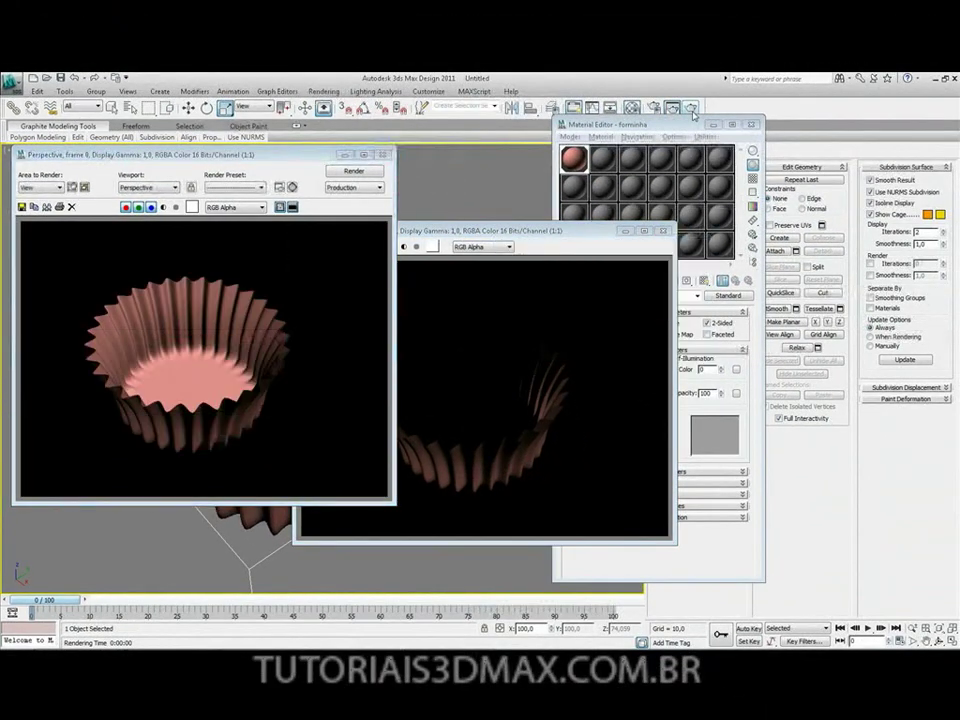
{"action": "left_click", "coordinate": [503, 222]}
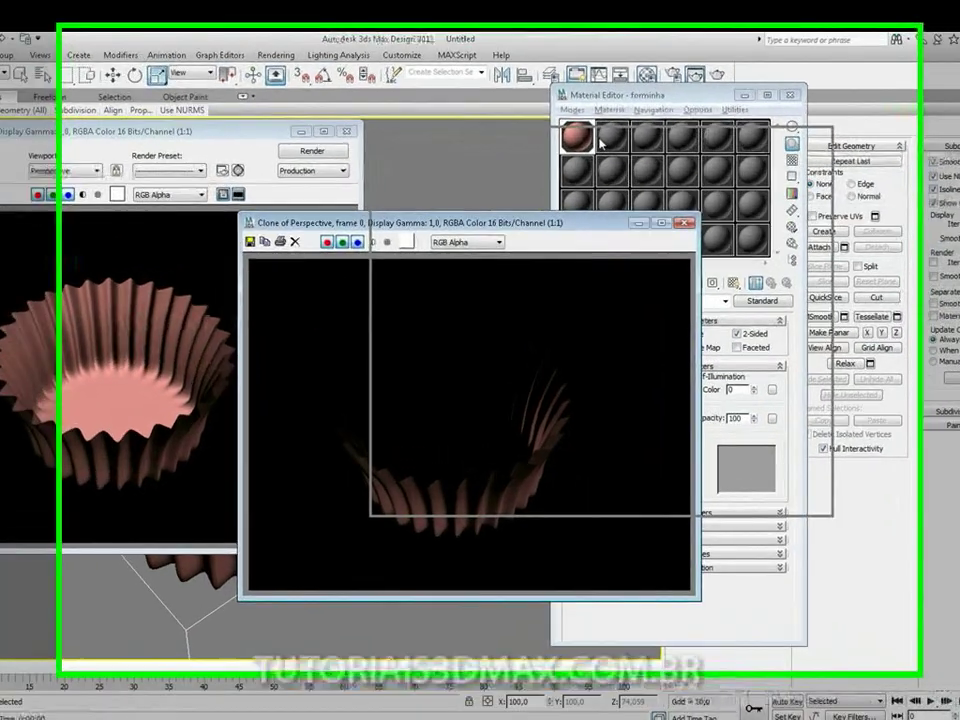
{"action": "left_click_drag", "start_coordinate": [503, 222], "coordinate": [596, 162]}
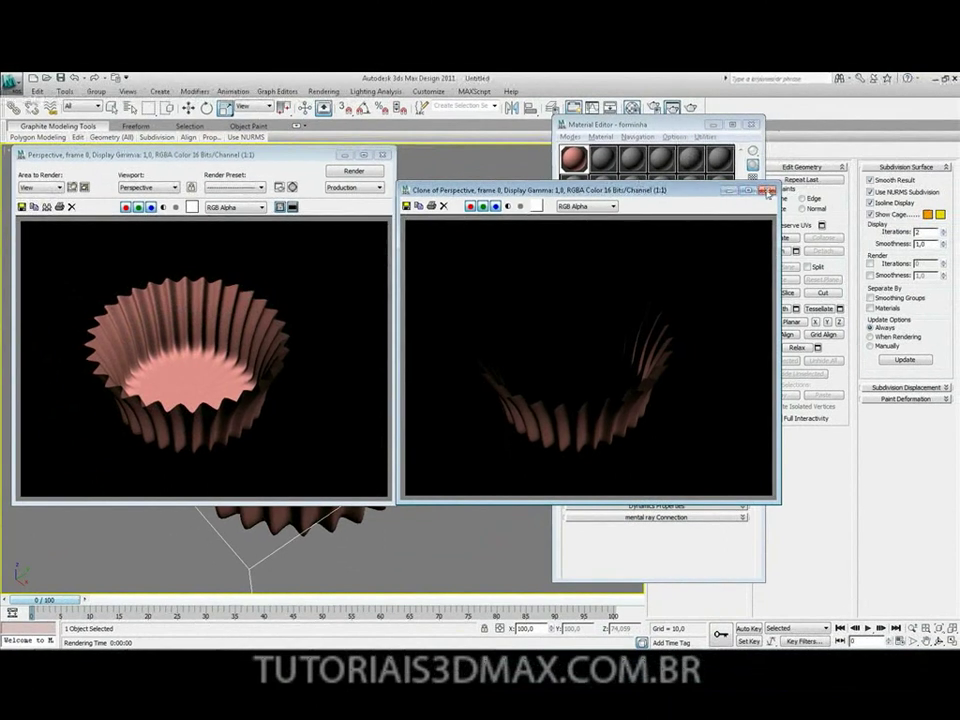
{"action": "left_click", "coordinate": [767, 190]}
{"action": "left_click", "coordinate": [383, 155]}
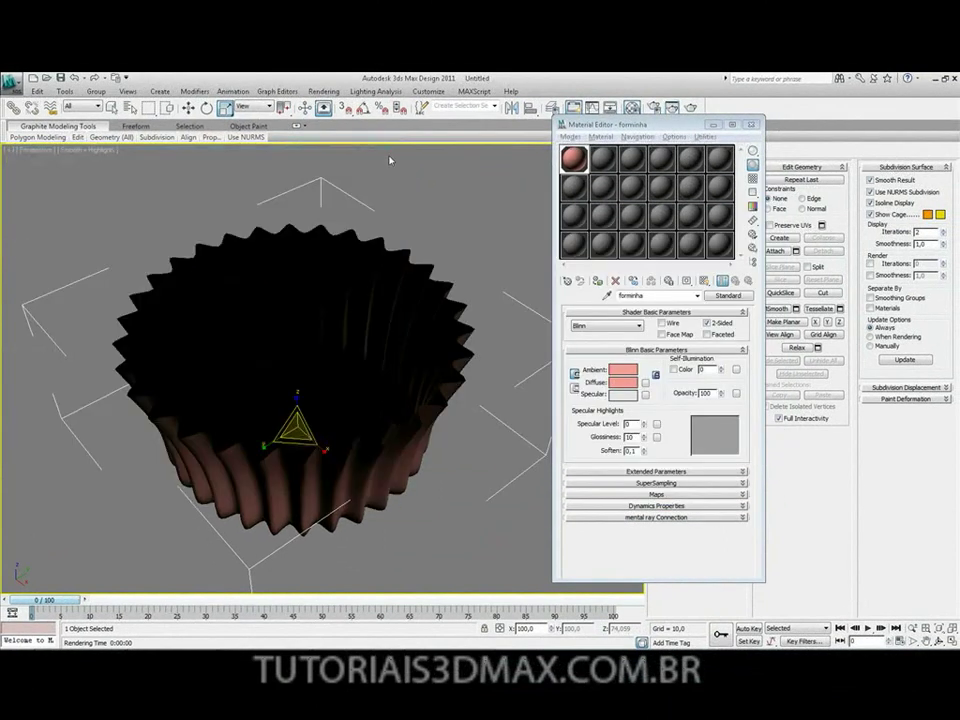
Close the Material Editor and examine the polka-dot paper liner in the cupcake reference photo.
{"action": "left_click", "coordinate": [757, 124]}
{"action": "middle_click_drag", "start_coordinate": [489, 315], "coordinate": [369, 345], "text": "alt"}
{"action": "key", "text": "alt+Tab"}
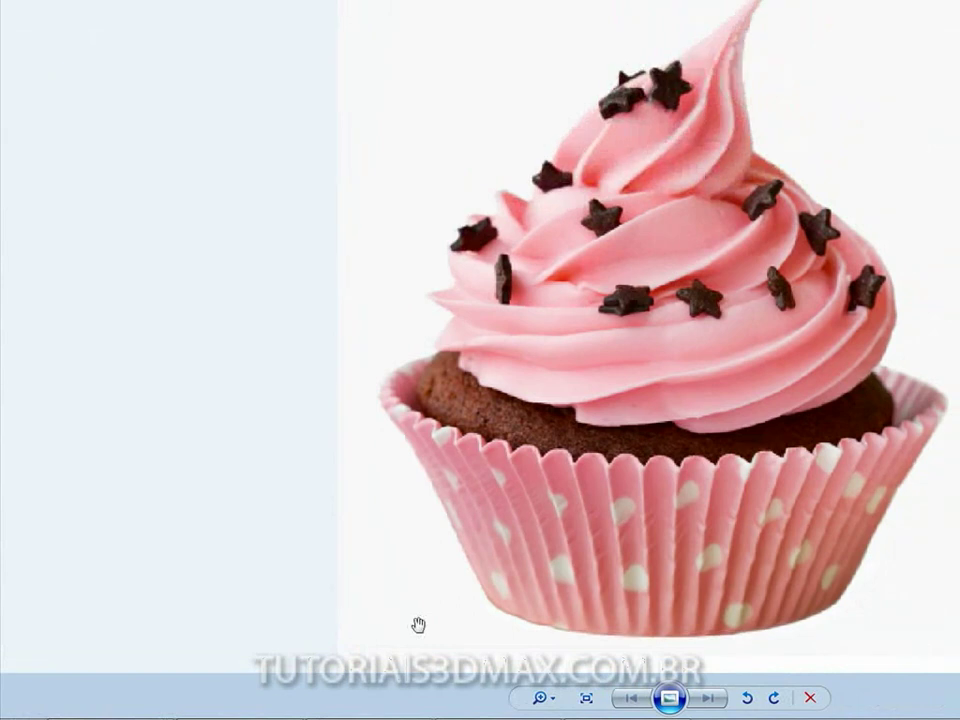
Launch Photoshop.
{"action": "key", "text": "super"}
{"action": "left_click", "coordinate": [60, 58]}
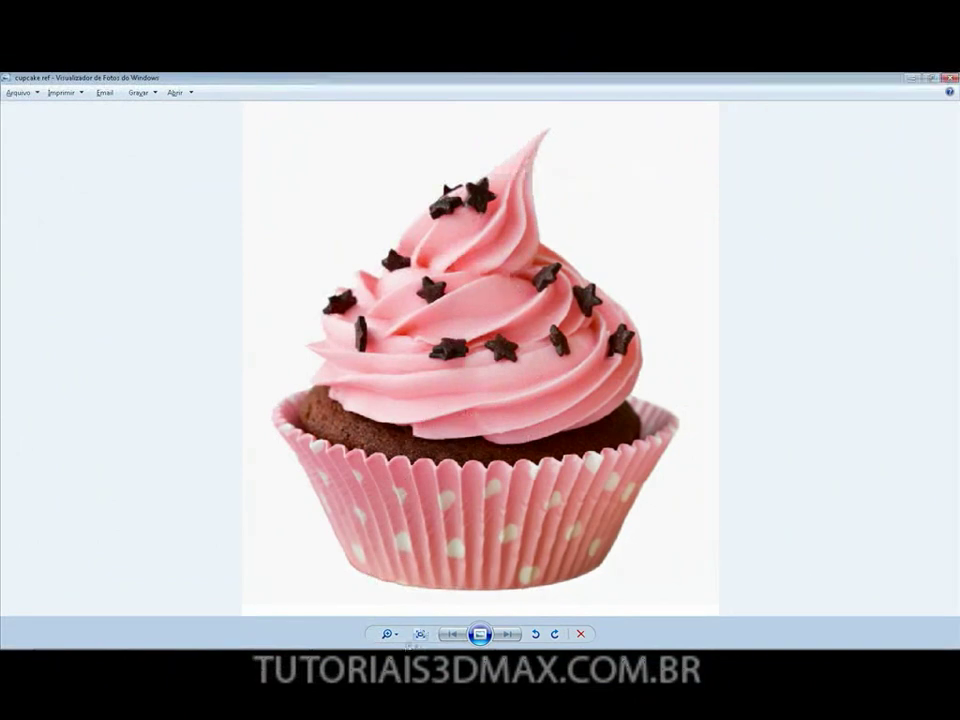
{"action": "key", "text": "alt+Tab"}
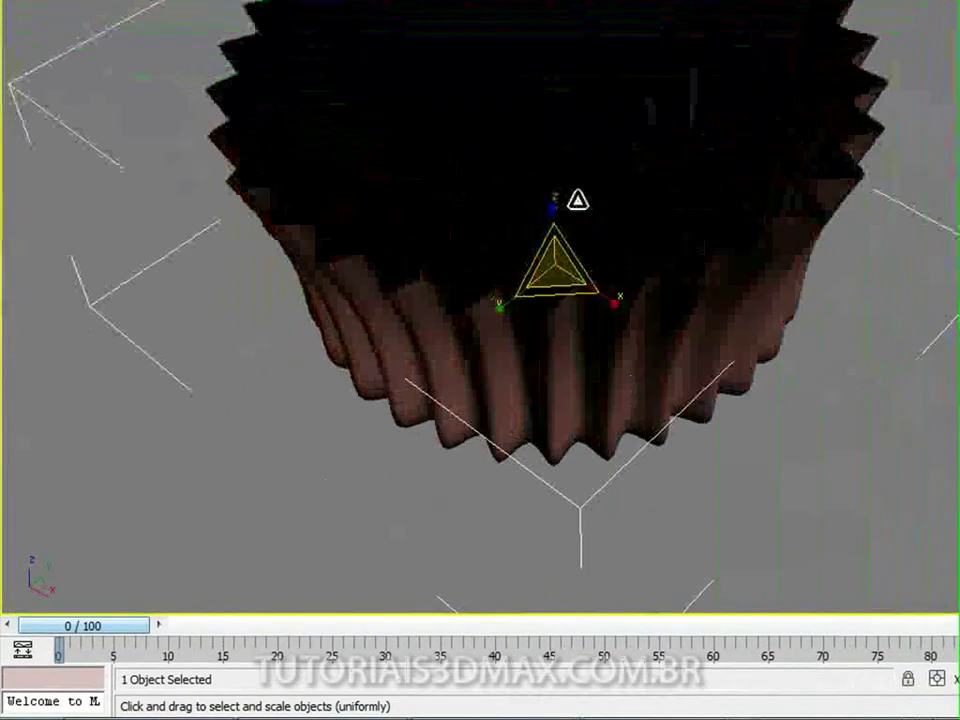
{"action": "middle_click_drag", "start_coordinate": [578, 201], "coordinate": [743, 573], "text": "alt"}
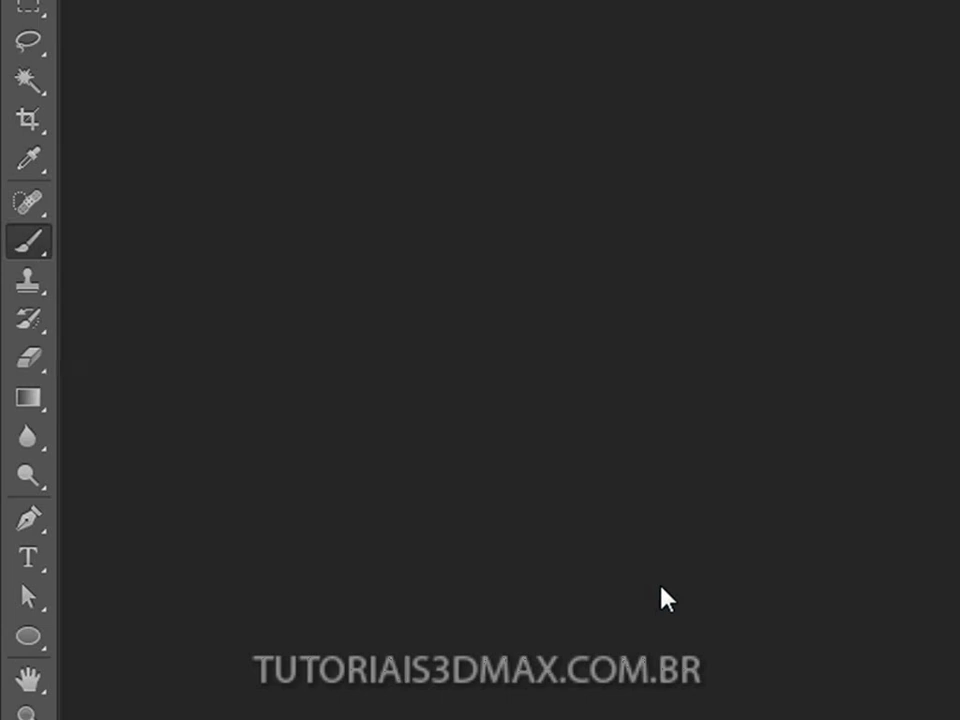
Create a new 800 × 600 pixel document named forminha with a white background.
{"action": "left_click", "coordinate": [47, 11]}
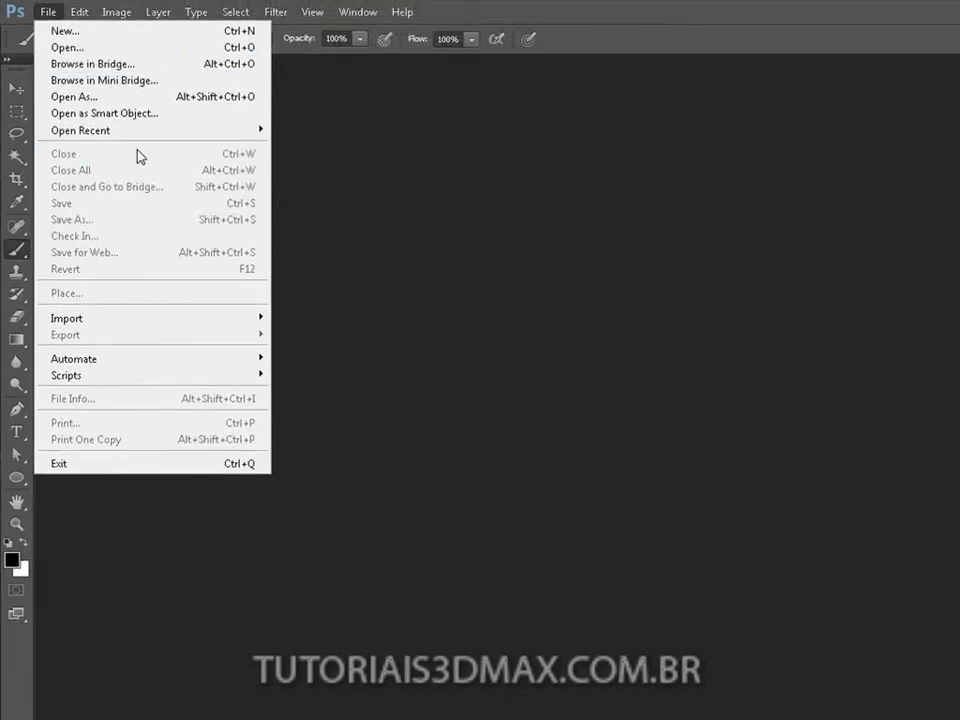
{"action": "left_click", "coordinate": [70, 31]}
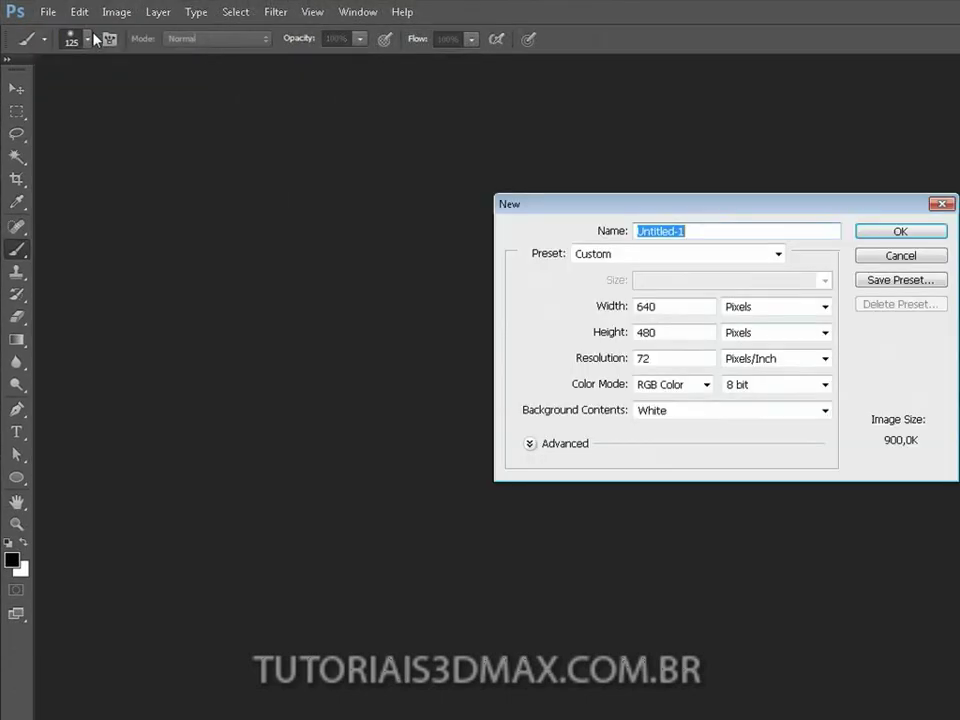
{"action": "double_click", "coordinate": [704, 307]}
{"action": "type", "text": "800"}
{"action": "key", "text": "Tab"}
{"action": "key", "text": "Tab"}
{"action": "type", "text": "600"}
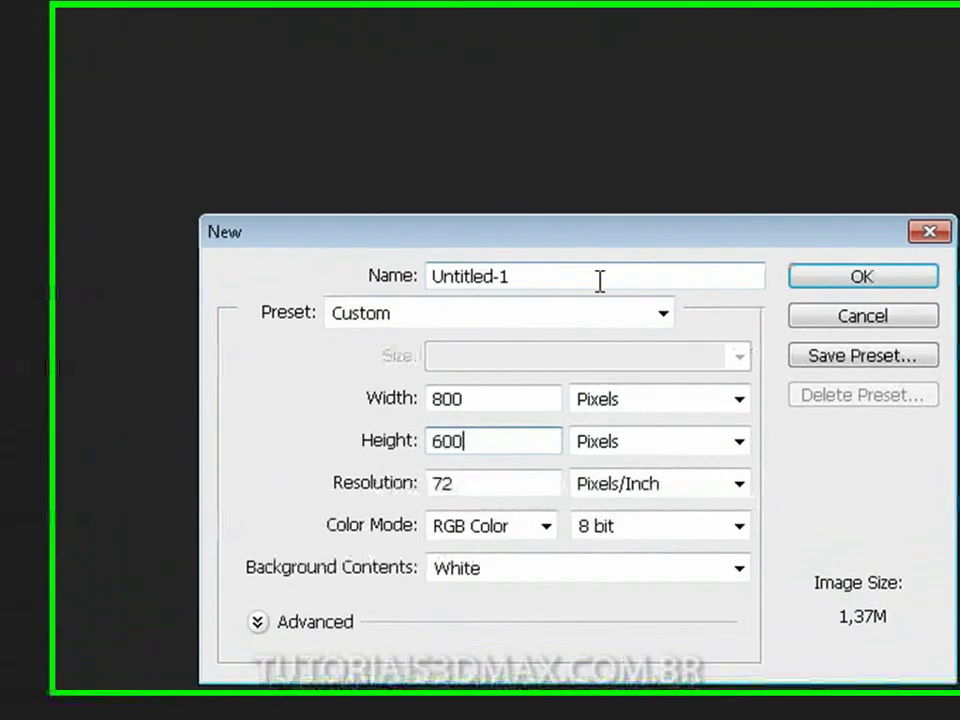
{"action": "left_click", "coordinate": [739, 232]}
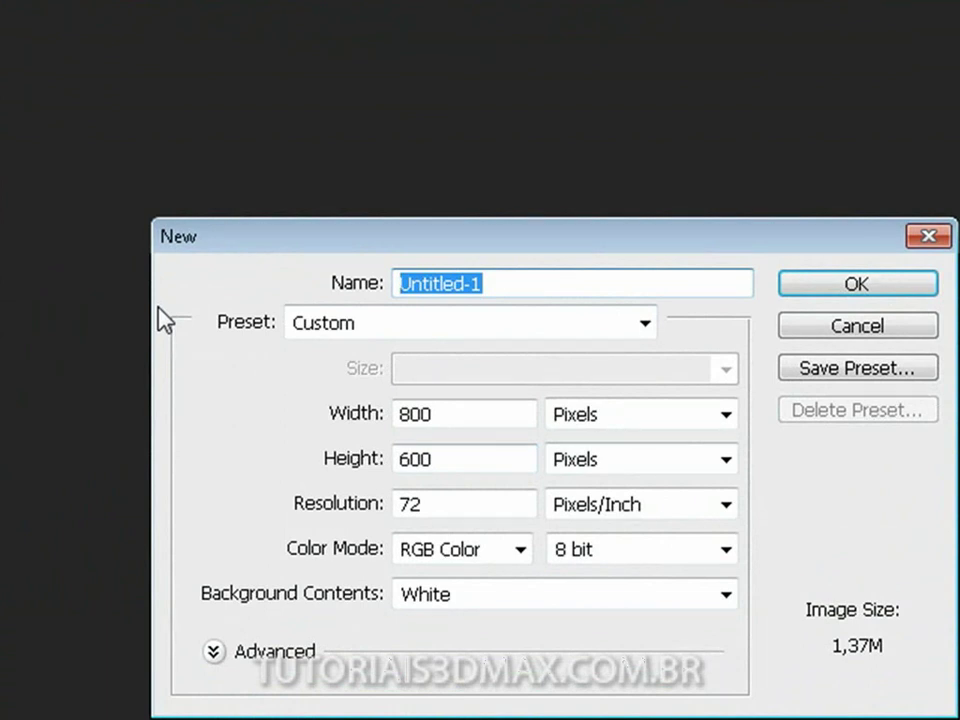
{"action": "type", "text": "f"}
{"action": "key", "text": "Return"}
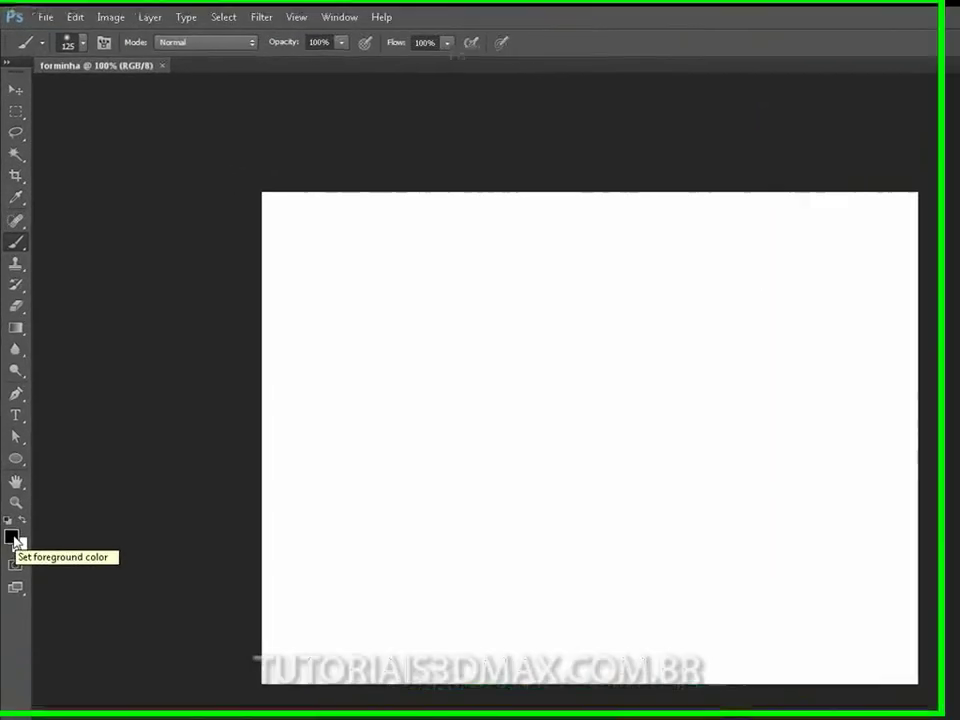
Set the foreground color to a light pink.
{"action": "left_click", "coordinate": [10, 442]}
{"action": "left_click_drag", "start_coordinate": [510, 290], "coordinate": [546, 234]}
{"action": "left_click", "coordinate": [847, 222]}
Fill the white Background layer with the pink foreground color using the Paint Bucket tool.
{"action": "key", "text": "b"}
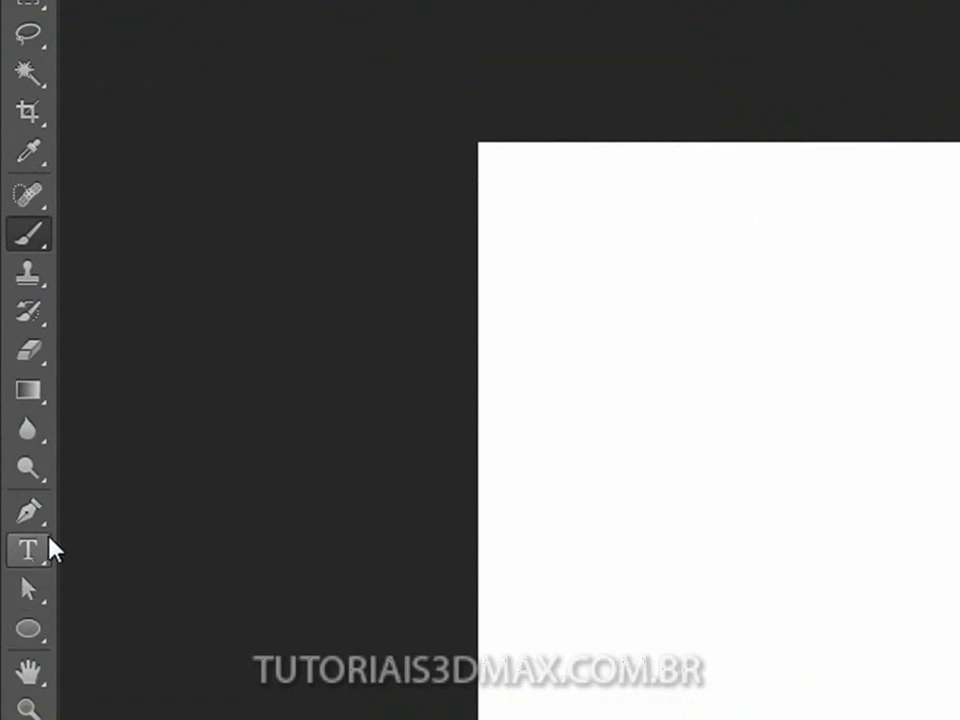
{"action": "left_click", "coordinate": [38, 440]}
{"action": "left_click", "coordinate": [38, 441]}
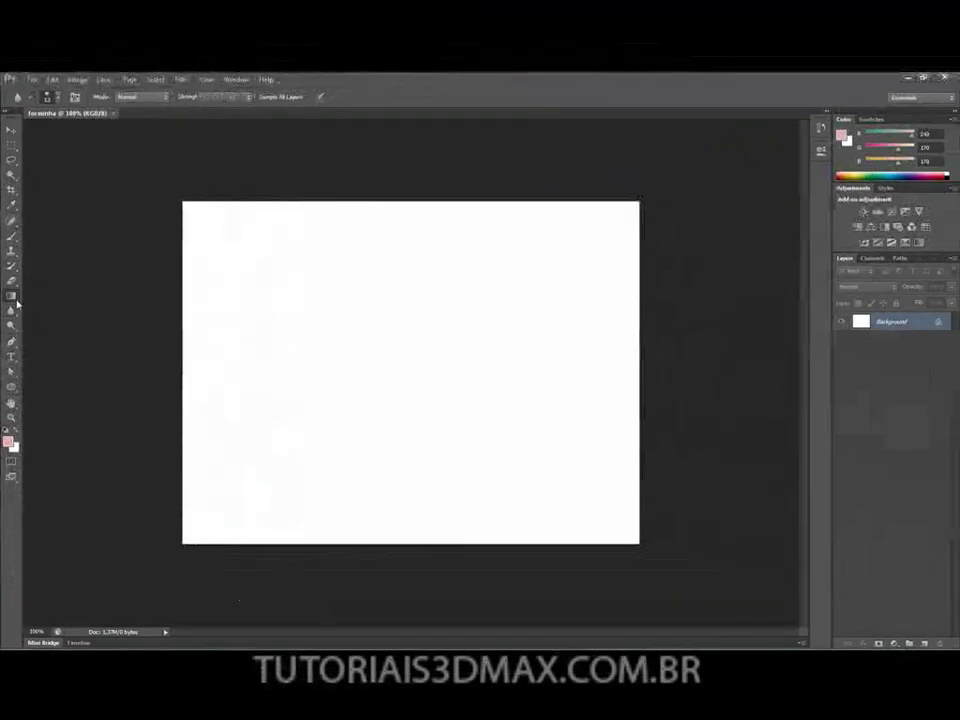
{"action": "left_click", "coordinate": [27, 390]}
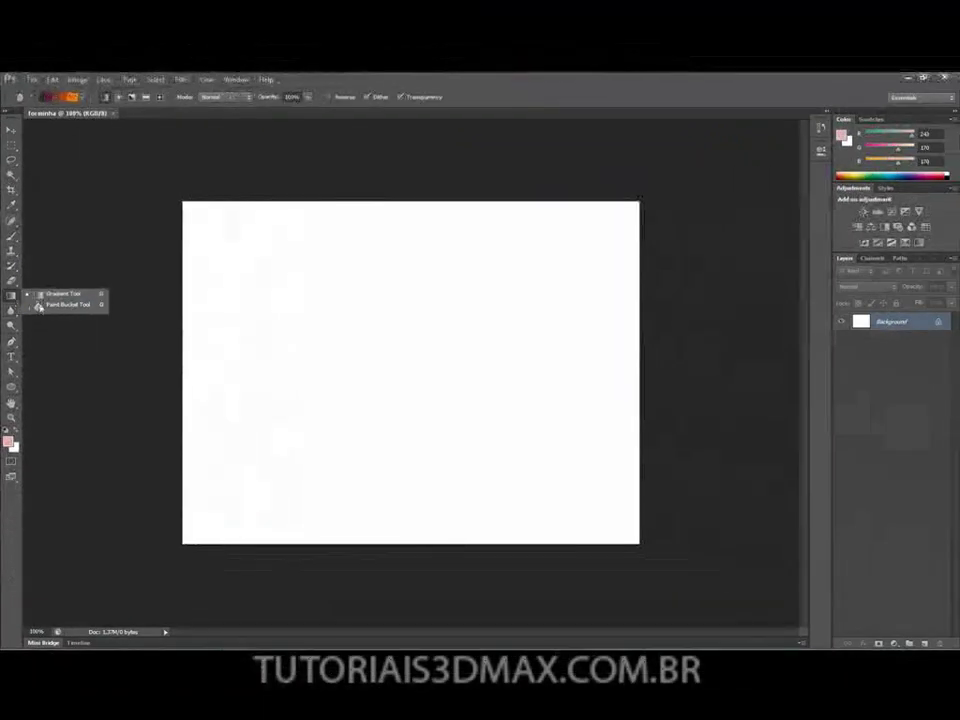
{"action": "left_click", "coordinate": [45, 307]}
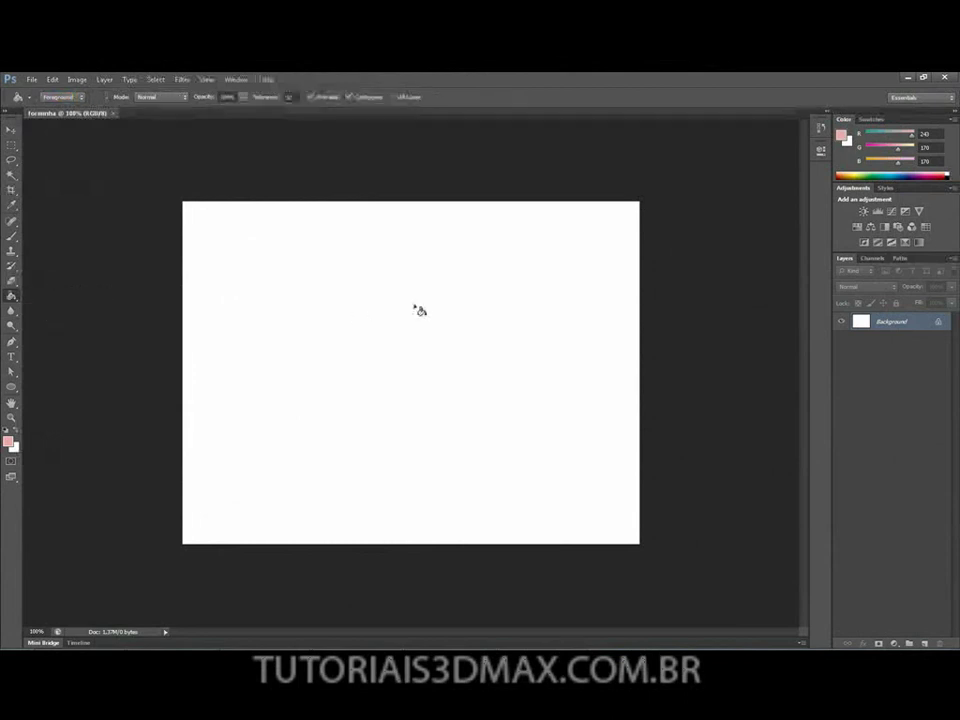
{"action": "left_click", "coordinate": [416, 309]}
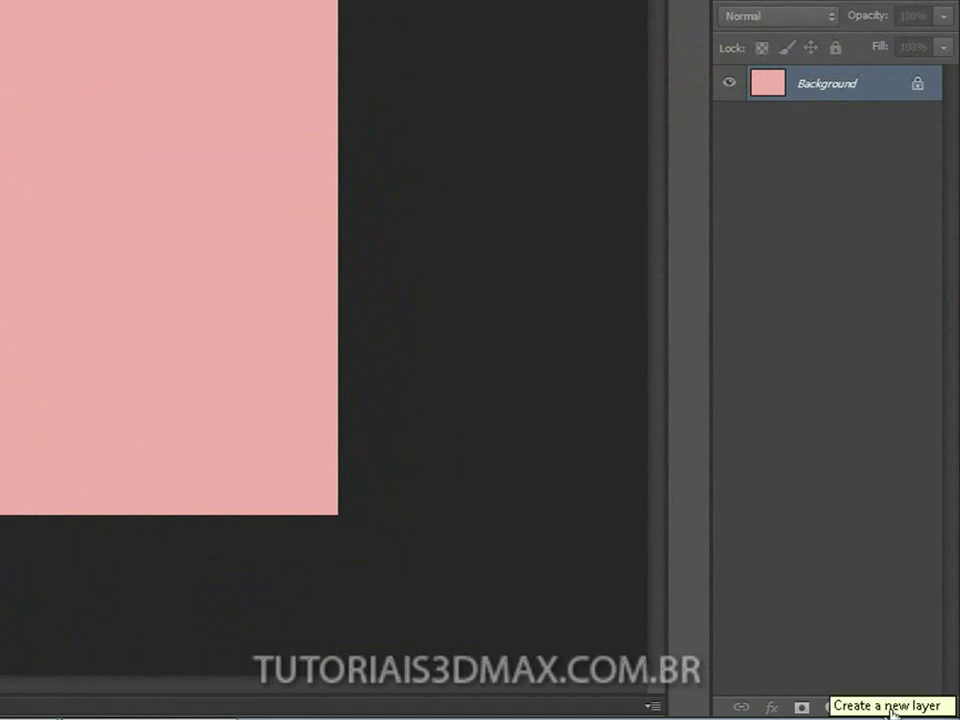
Add a new empty layer above the Background and activate the Ellipse tool.
{"action": "left_click", "coordinate": [890, 708]}
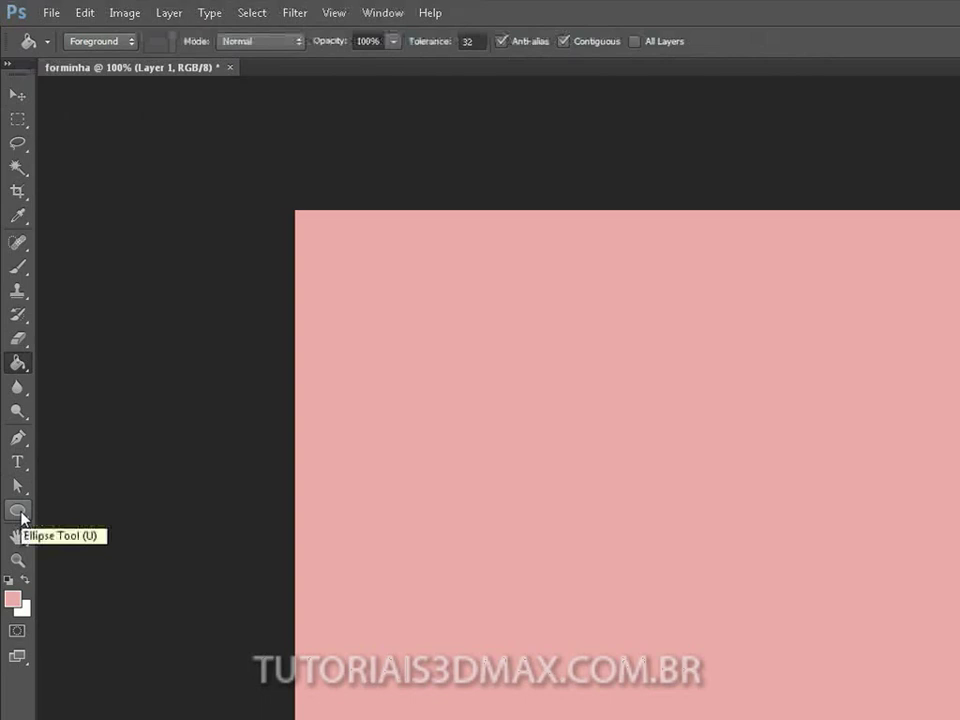
{"action": "left_click", "coordinate": [19, 512]}
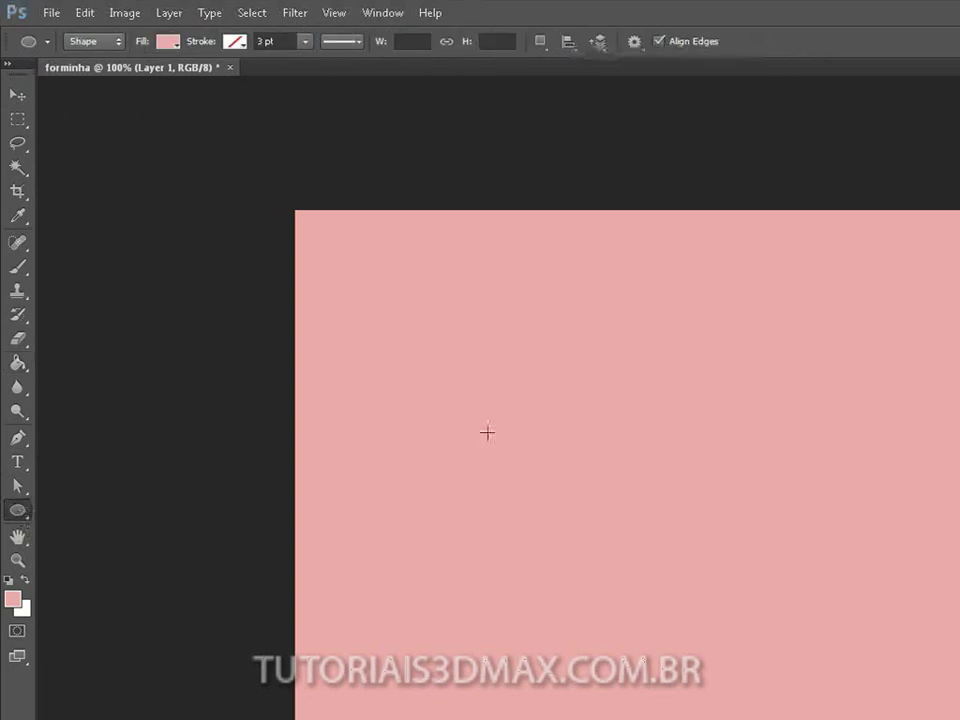
{"action": "left_click_drag", "start_coordinate": [433, 351], "coordinate": [814, 506]}
{"action": "key", "text": "ctrl+z"}
{"action": "left_click_drag", "start_coordinate": [587, 384], "coordinate": [930, 619]}
{"action": "key", "text": "ctrl+z"}
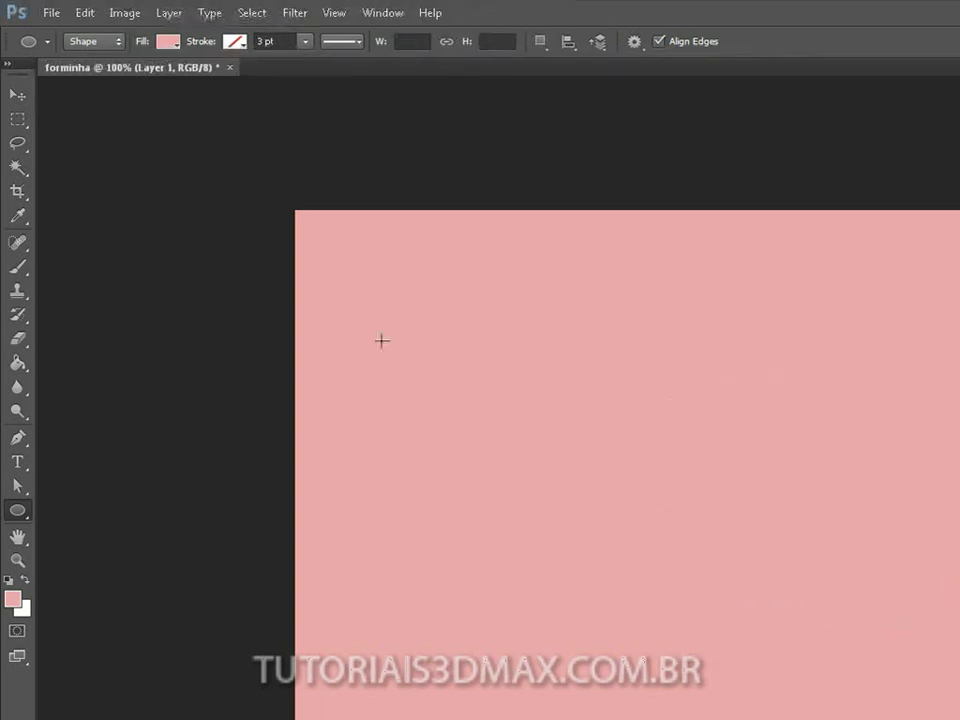
{"action": "left_click_drag", "start_coordinate": [438, 344], "coordinate": [831, 604], "text": "shift"}
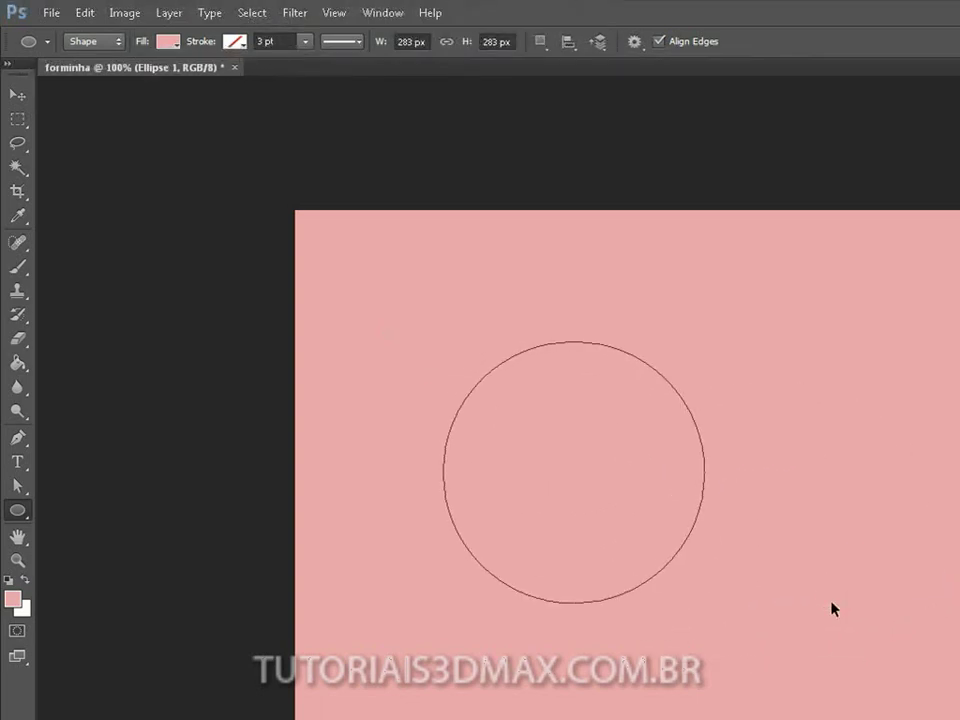
{"action": "key", "text": "ctrl+z"}
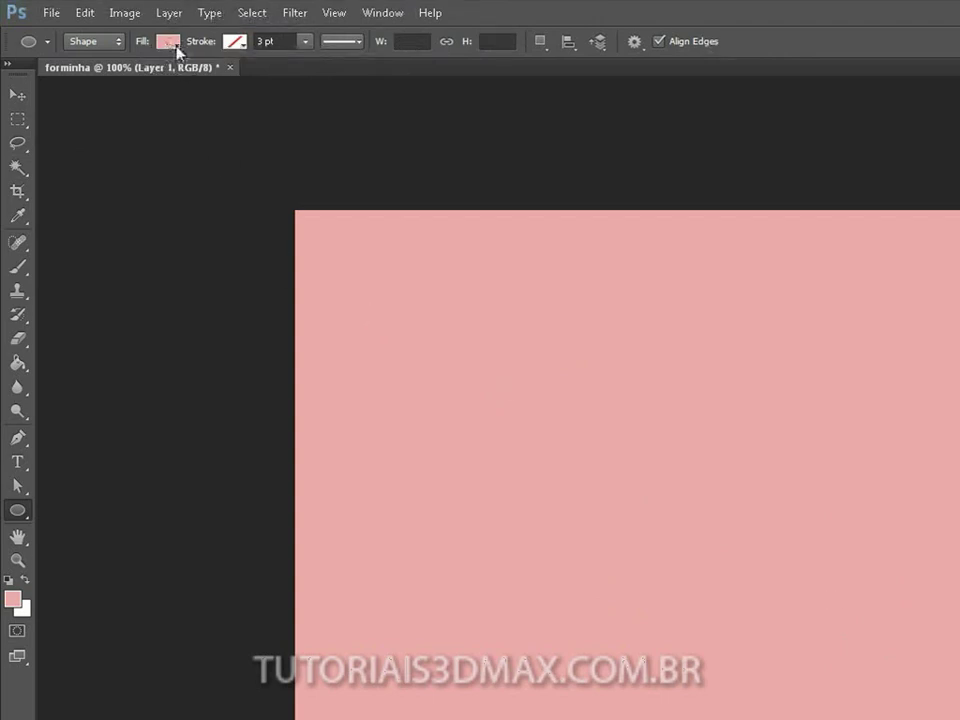
Set the shape fill to white and draw a circle about 219 px in diameter in the upper-left part of the canvas.
{"action": "left_click", "coordinate": [178, 46]}
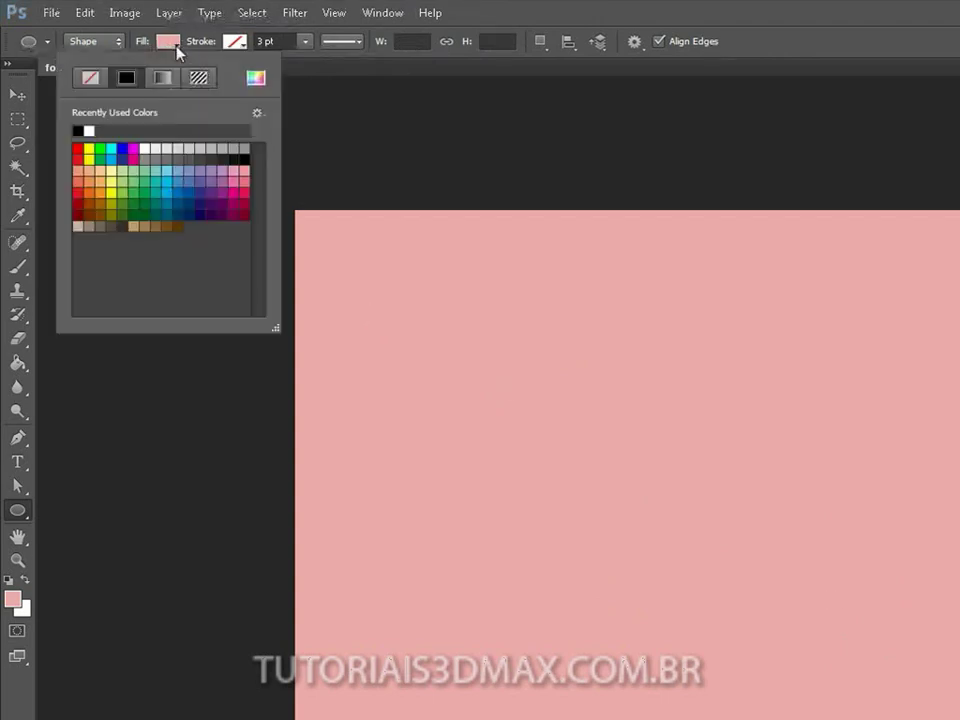
{"action": "left_click", "coordinate": [89, 130]}
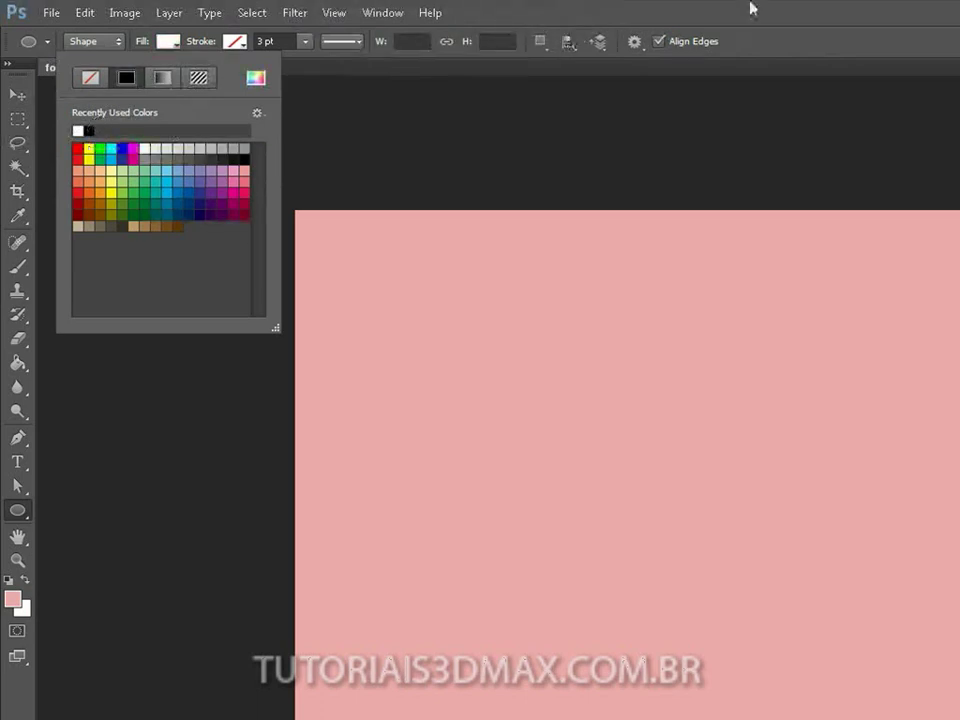
{"action": "left_click", "coordinate": [718, 121]}
{"action": "left_click_drag", "start_coordinate": [462, 325], "coordinate": [743, 528]}
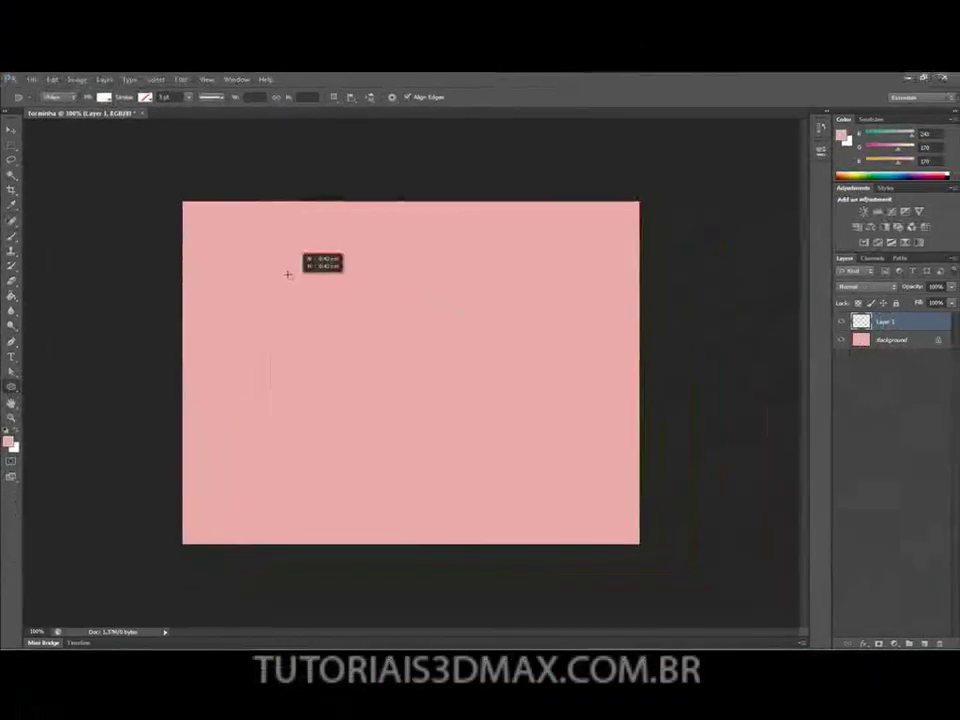
{"action": "left_click_drag", "start_coordinate": [461, 398], "coordinate": [461, 399]}
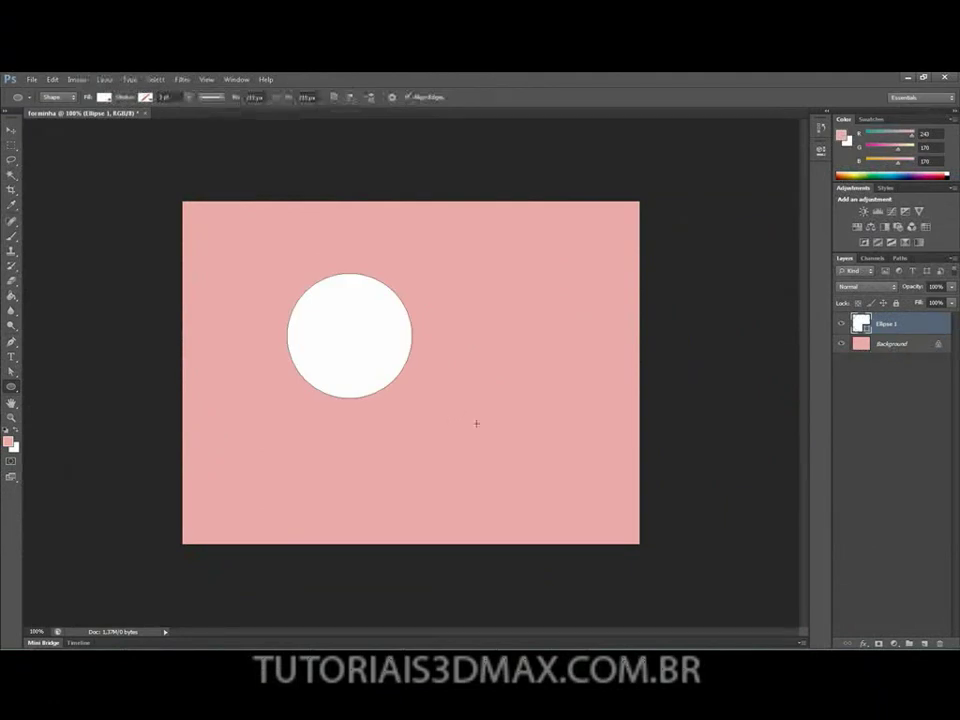
Switch to the cupcake reference photo to examine the dots on the paper liner, and return to Photoshop.
{"action": "key", "text": "alt+Tab"}
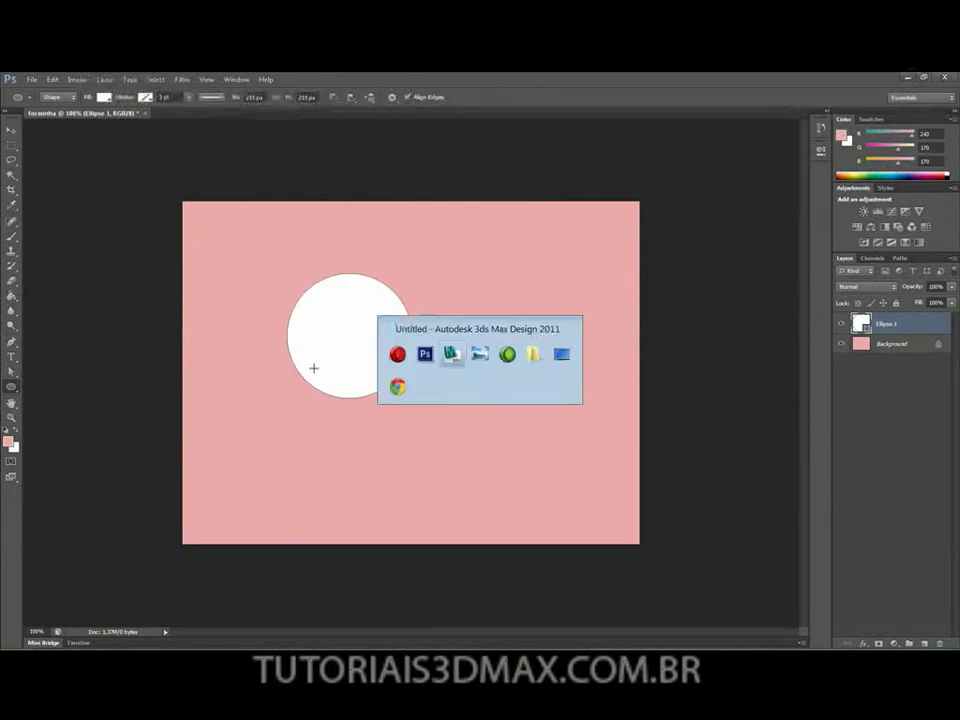
{"action": "key", "text": "alt+Tab"}
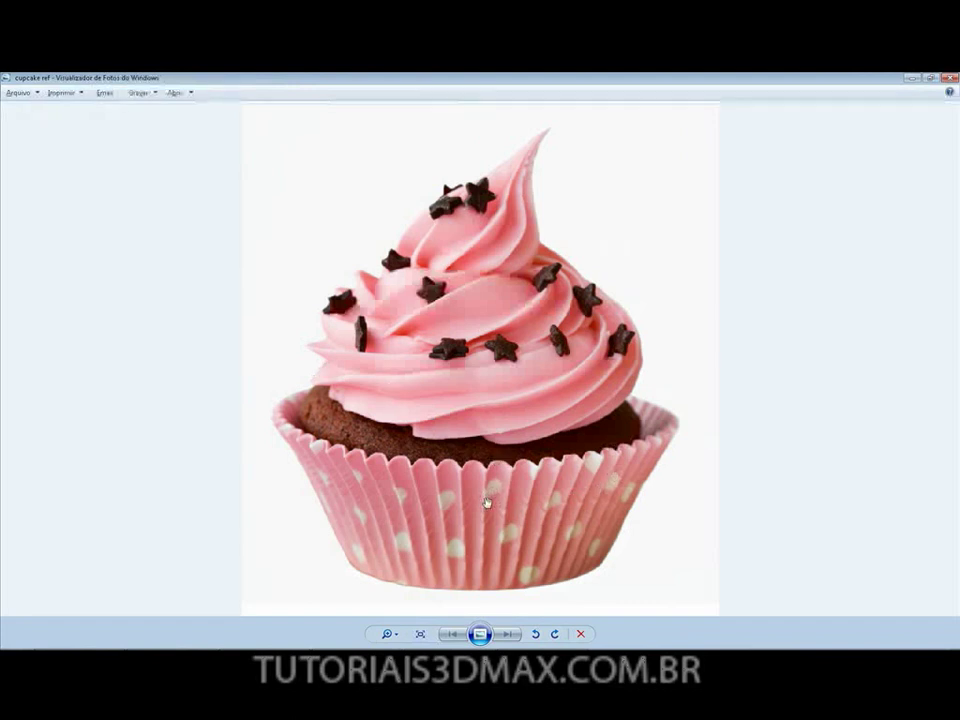
{"action": "key", "text": "alt+Tab"}
Try stretching the white circle non-proportionally into a tall, narrow ellipse with Free Transform.
{"action": "key", "text": "ctrl+t"}
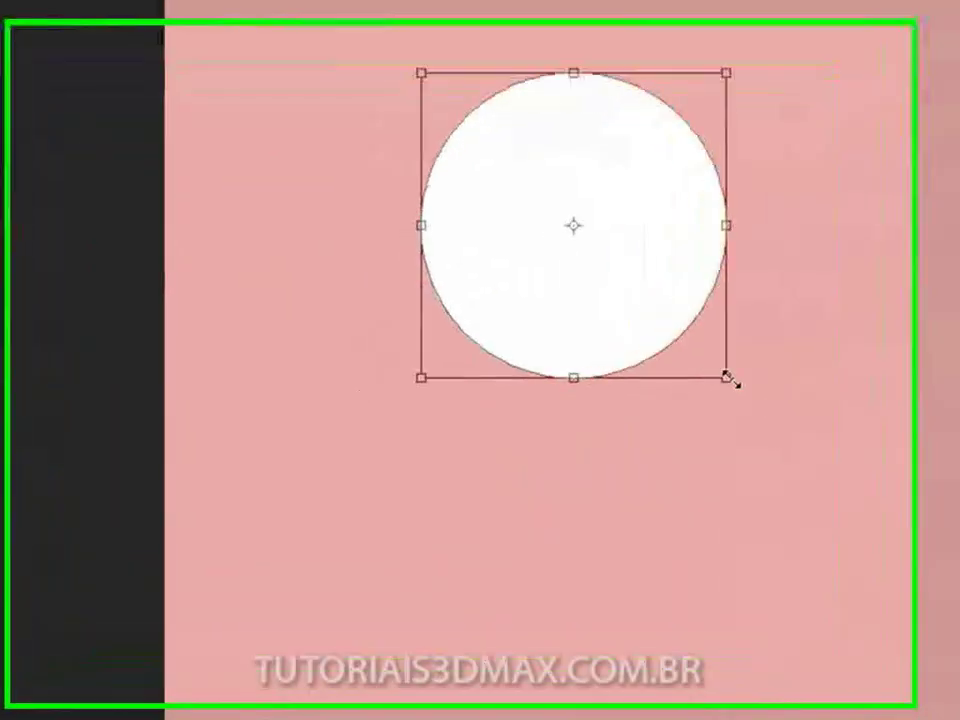
{"action": "left_click_drag", "start_coordinate": [413, 399], "coordinate": [431, 335]}
{"action": "left_click_drag", "start_coordinate": [820, 208], "coordinate": [706, 677]}
{"action": "key", "text": "ctrl+z"}
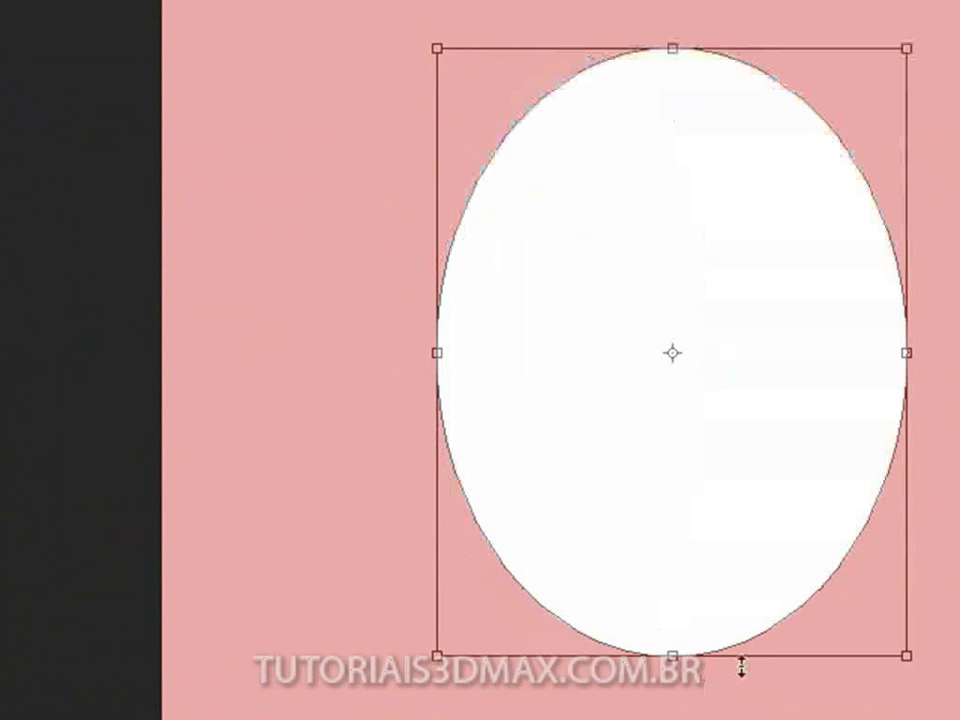
{"action": "key", "text": "ctrl+z"}
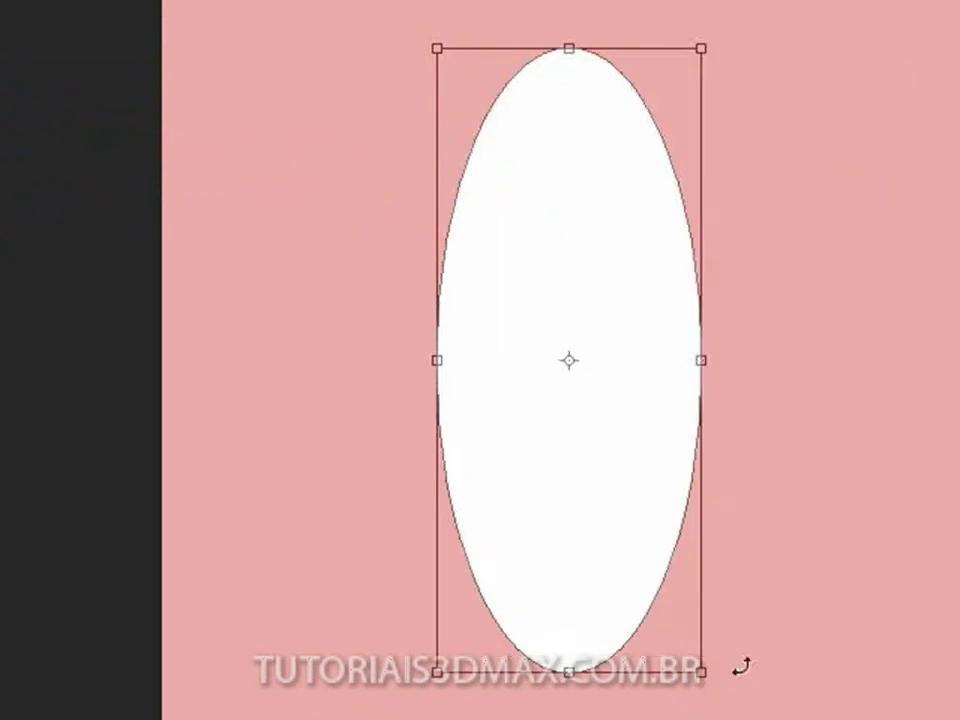